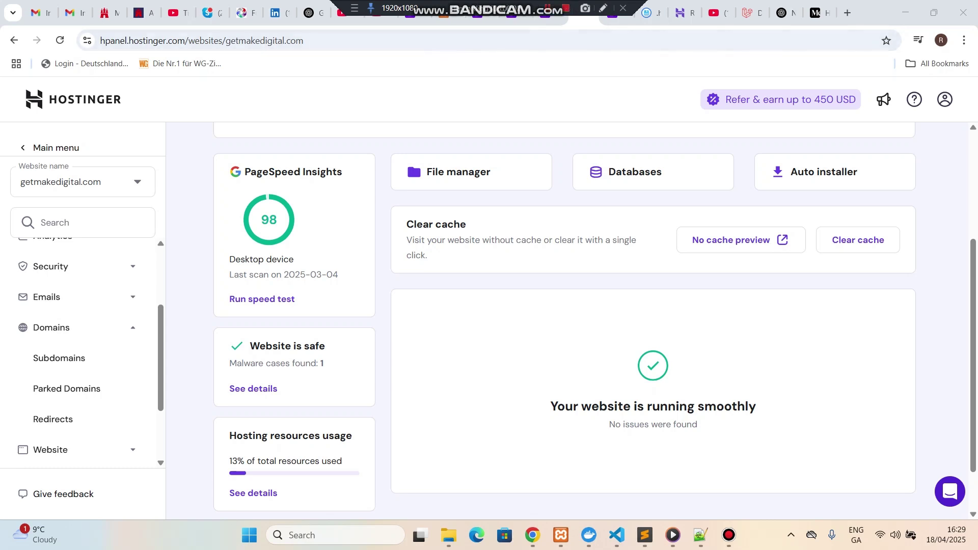
Step: Open the getmakedigital.com website dashboard from hPanel Home and expand the Domains section
scroll(564, 321, up, 4)
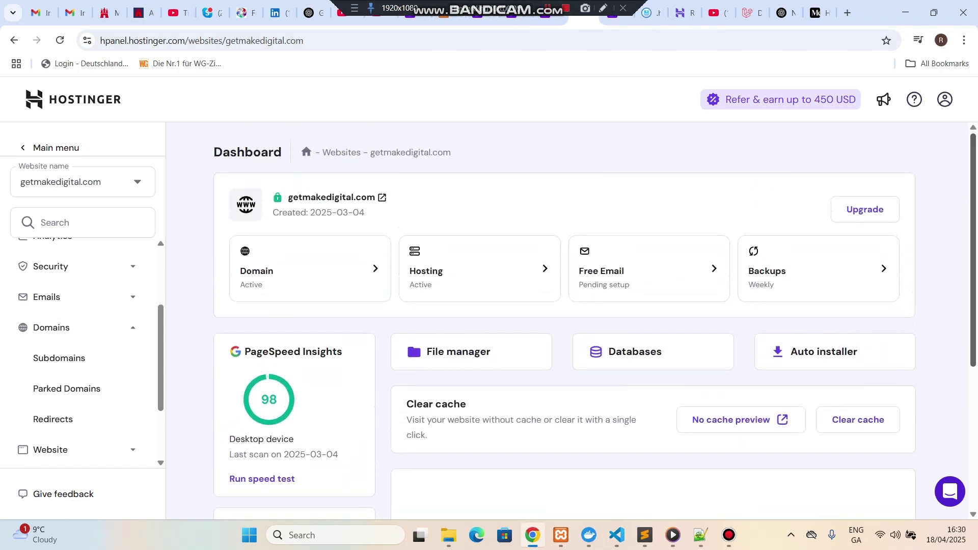
scroll(564, 321, down, 3)
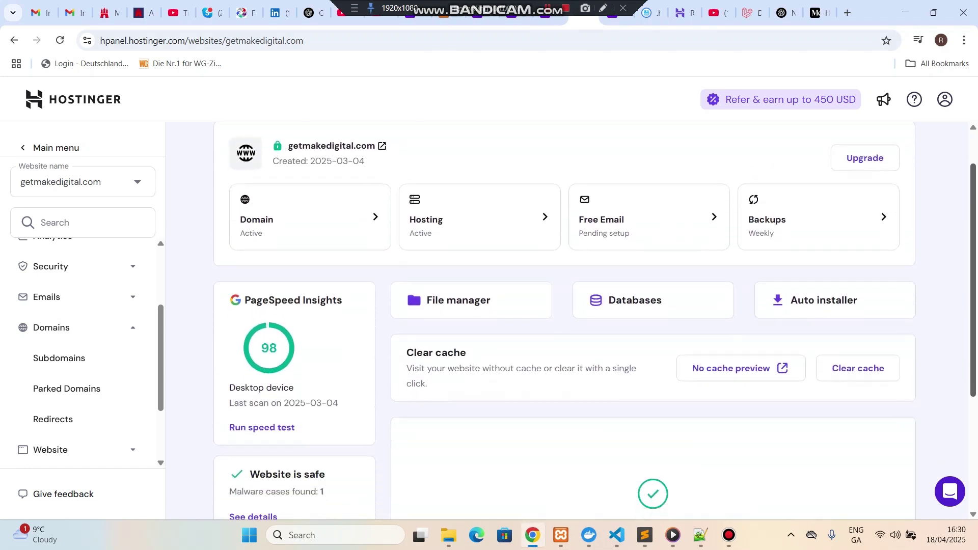
scroll(565, 321, down, 1)
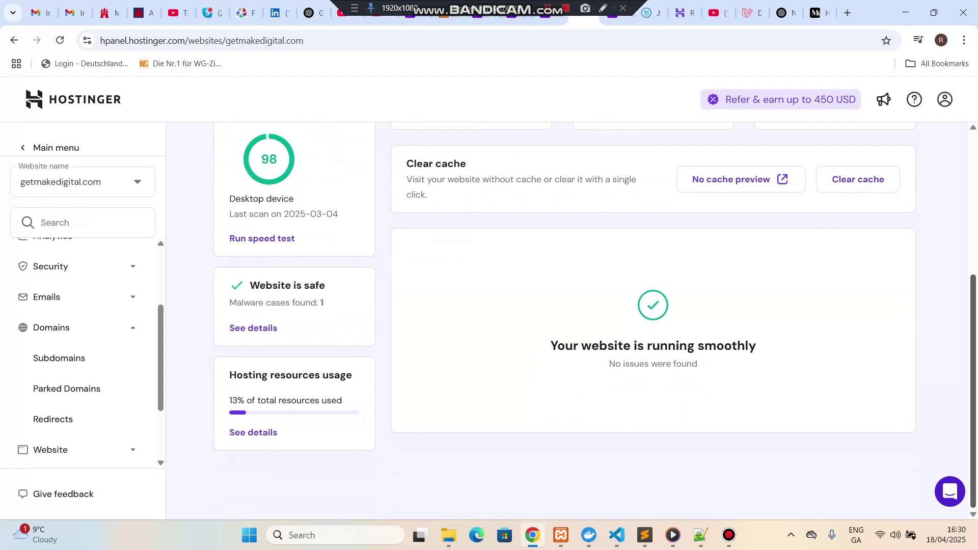
scroll(560, 322, up, 5)
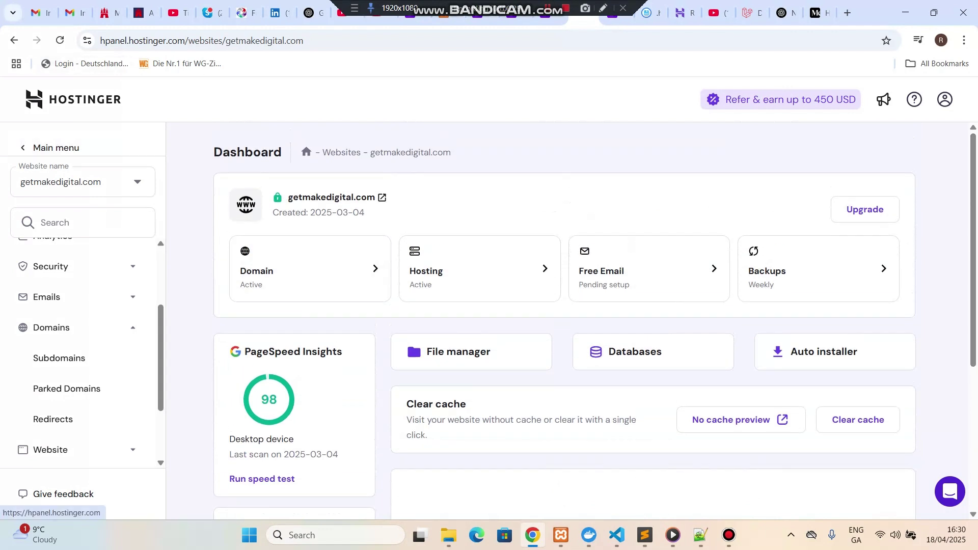
click(74, 99)
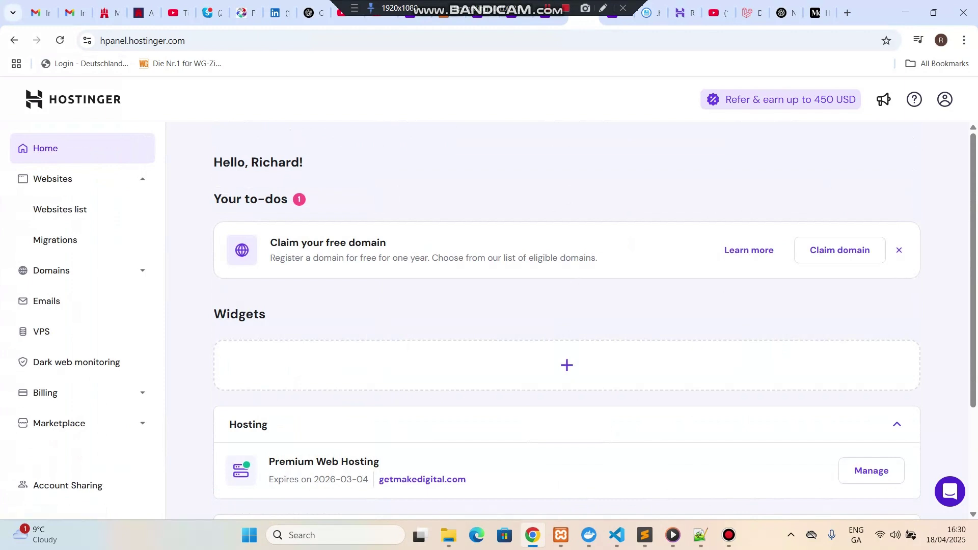
scroll(565, 316, down, 3)
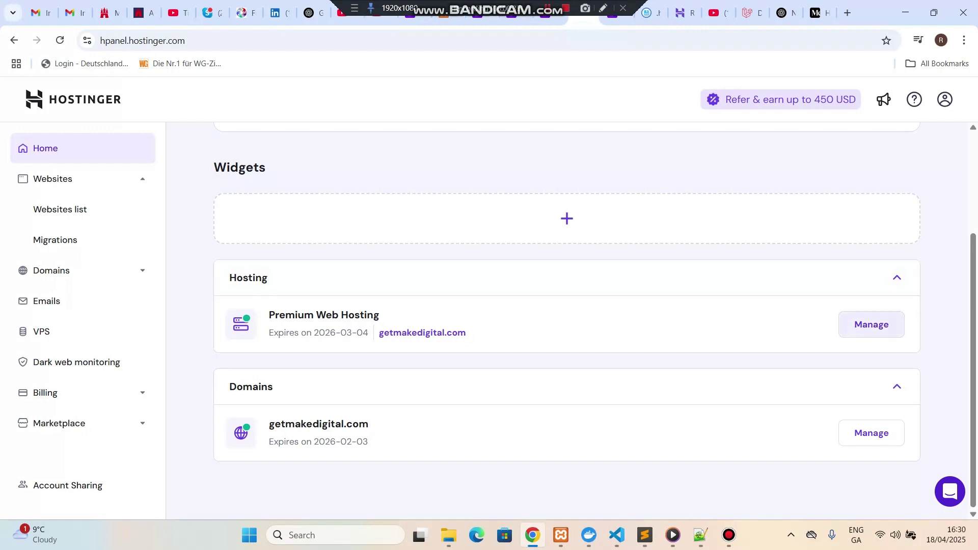
click(871, 325)
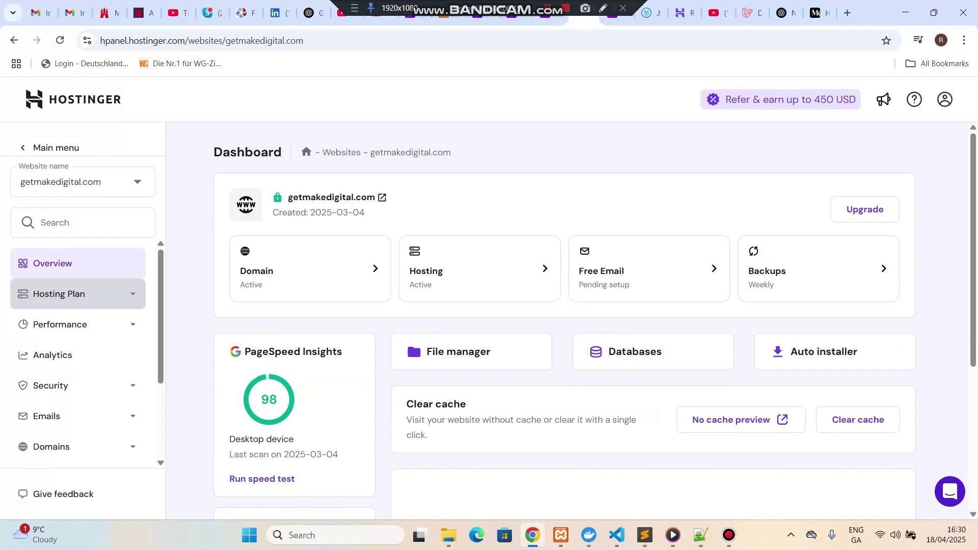
click(76, 447)
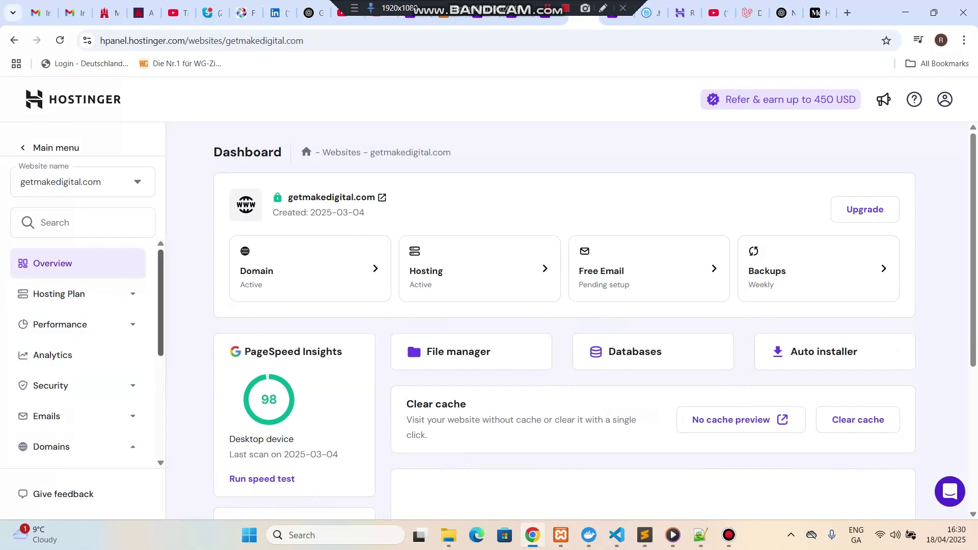
scroll(77, 305, down, 3)
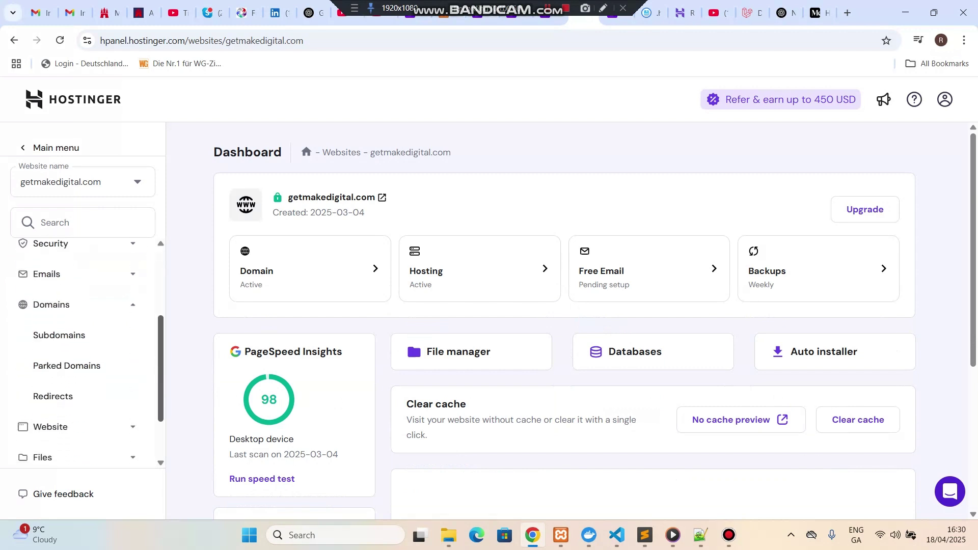
Step: On the Subdomains page, enter 'laravelwebsite' as the new subdomain name
click(77, 301)
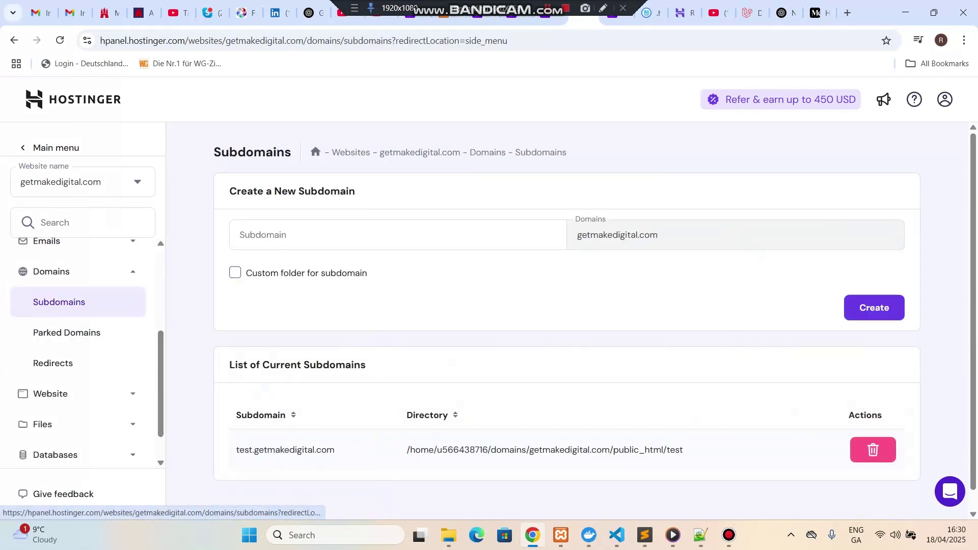
click(397, 235)
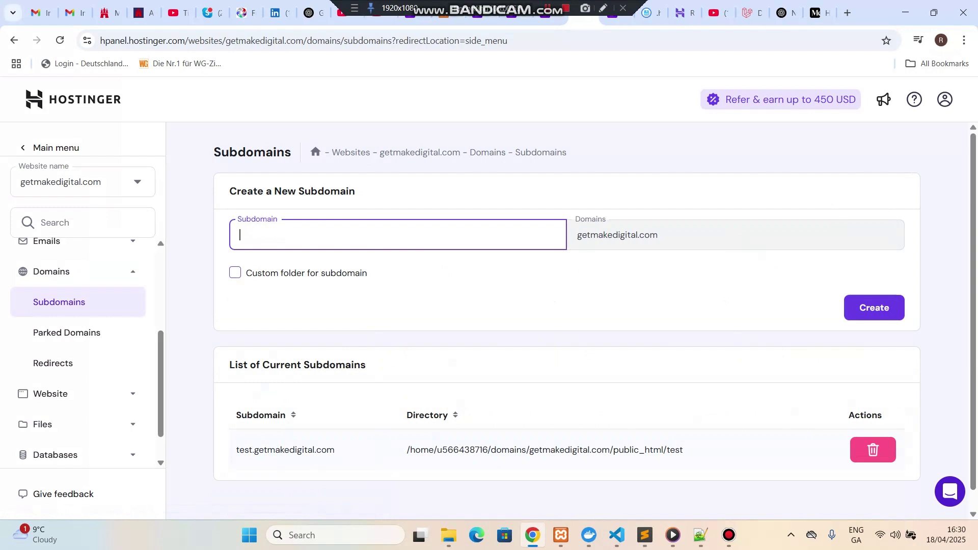
text(lar)
text(a)
text(vel)
text(-web)
text(site)
key(BackSpace)
key(BackSpace)
key(BackSpace)
key(BackSpace)
key(BackSpace)
key(BackSpace)
key(BackSpace)
key(BackSpace)
text(website)
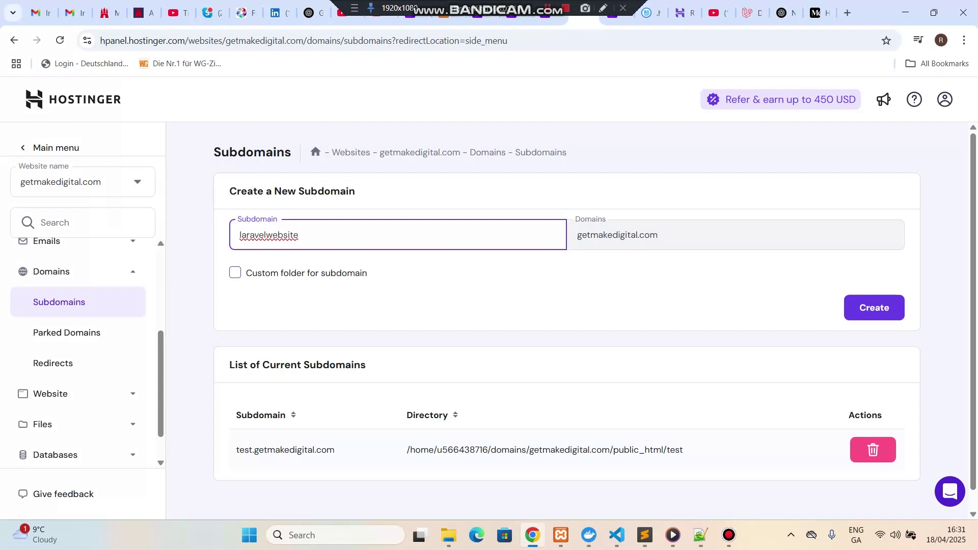
Step: Give it a custom folder named 'laravelwebsite' and create the subdomain
click(235, 274)
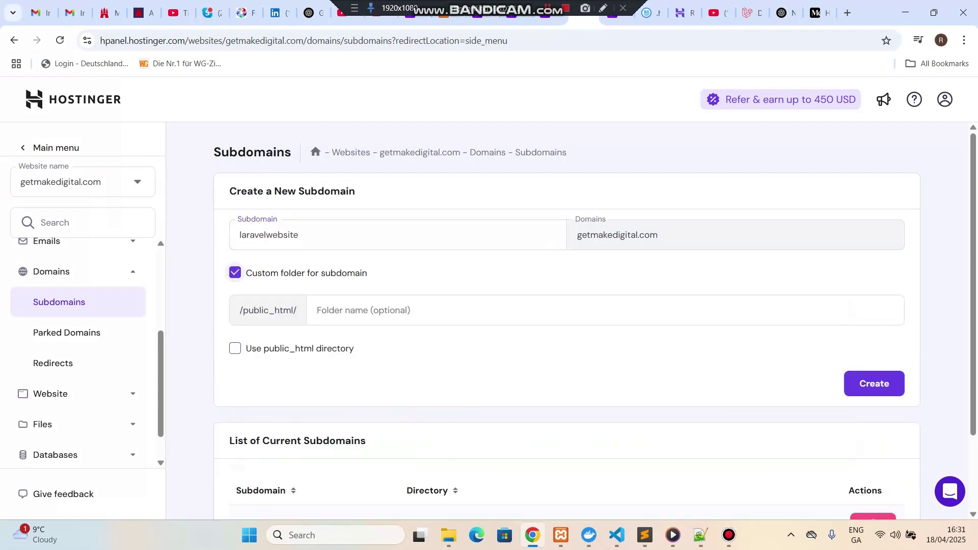
key(Tab)
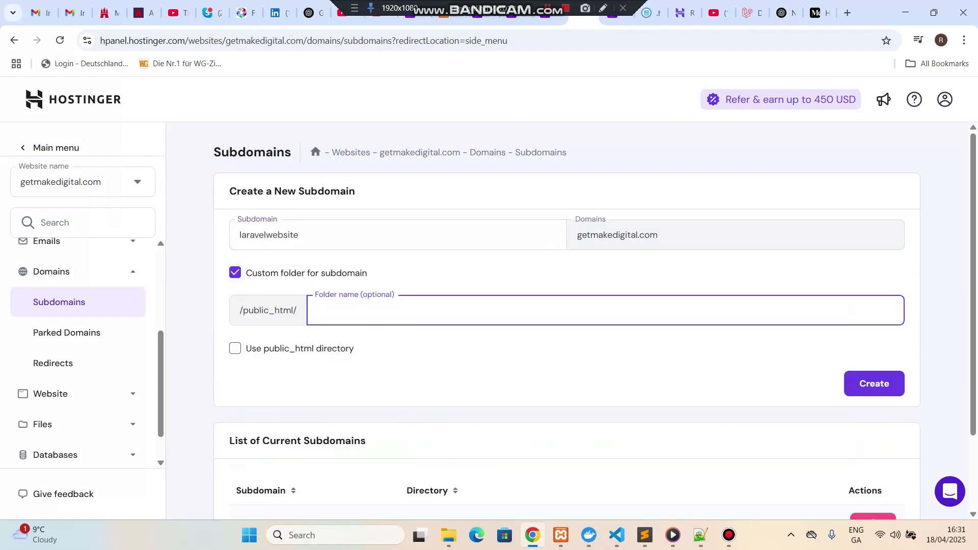
key(shift+Tab)
key(shift+Tab)
key(ctrl+c)
key(Tab)
key(Tab)
key(ctrl+v)
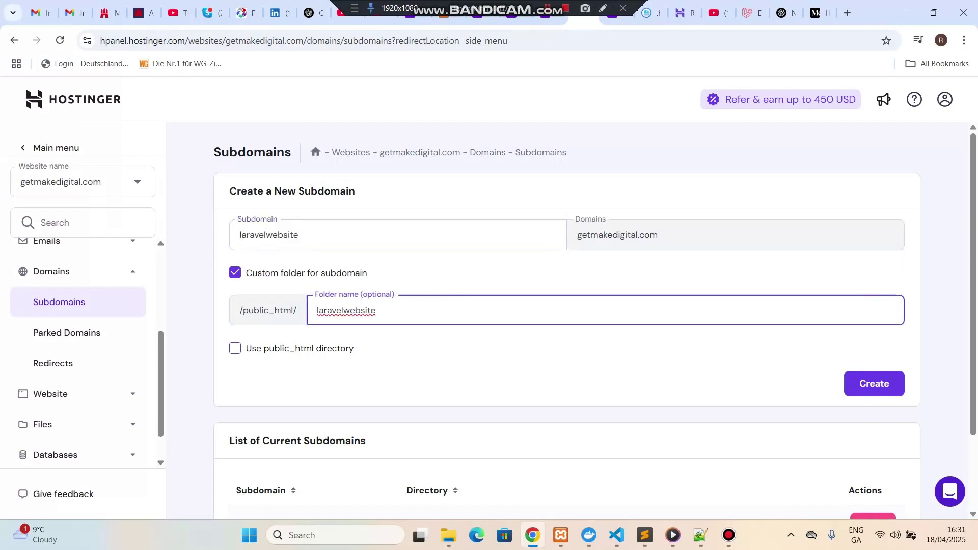
key(Return)
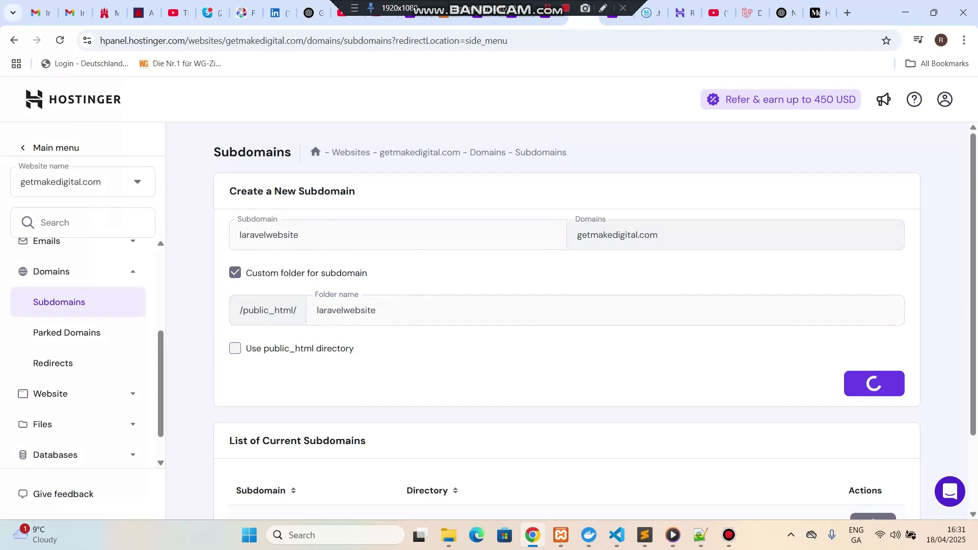
scroll(566, 321, down, 3)
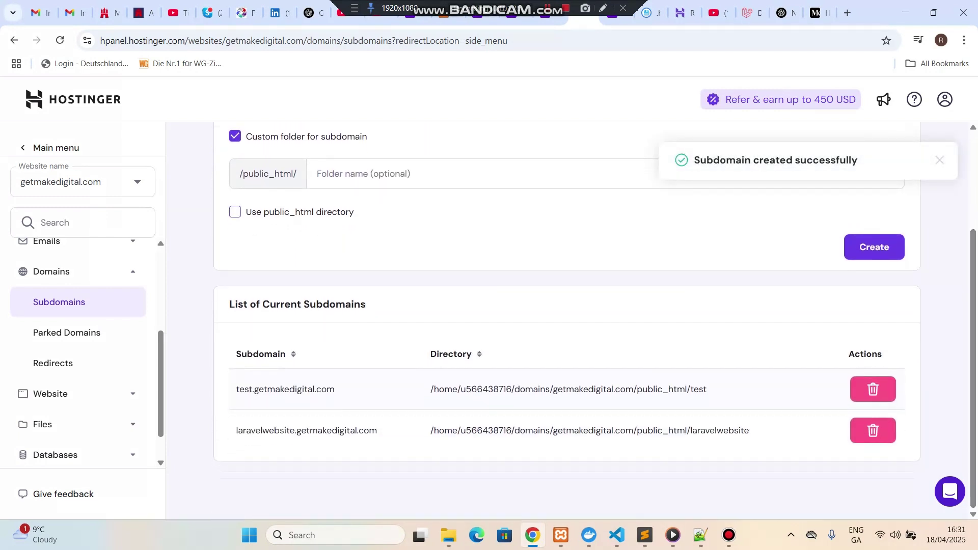
Step: Select the new subdomain's directory path, then return to the getmakedigital.com website dashboard via the Websites list
drag(431, 431, 749, 430)
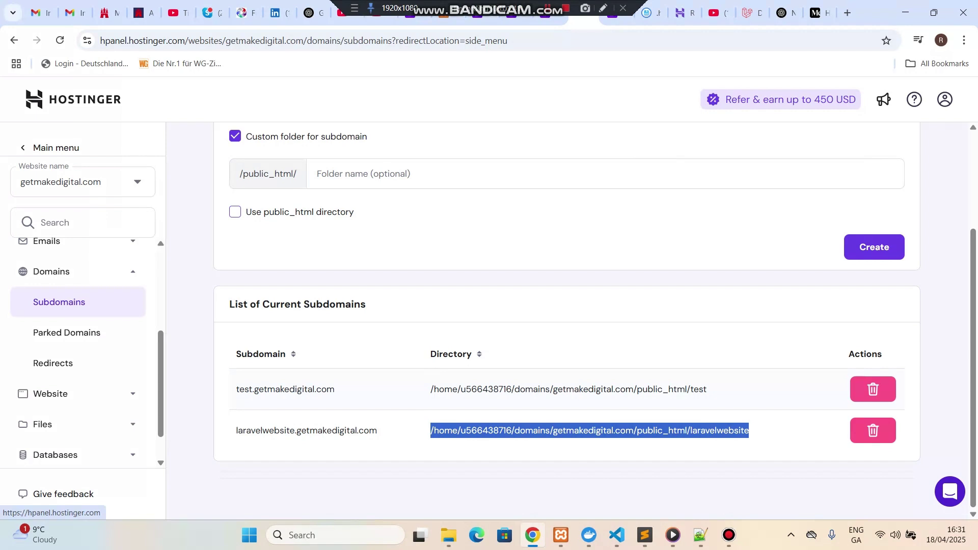
click(72, 99)
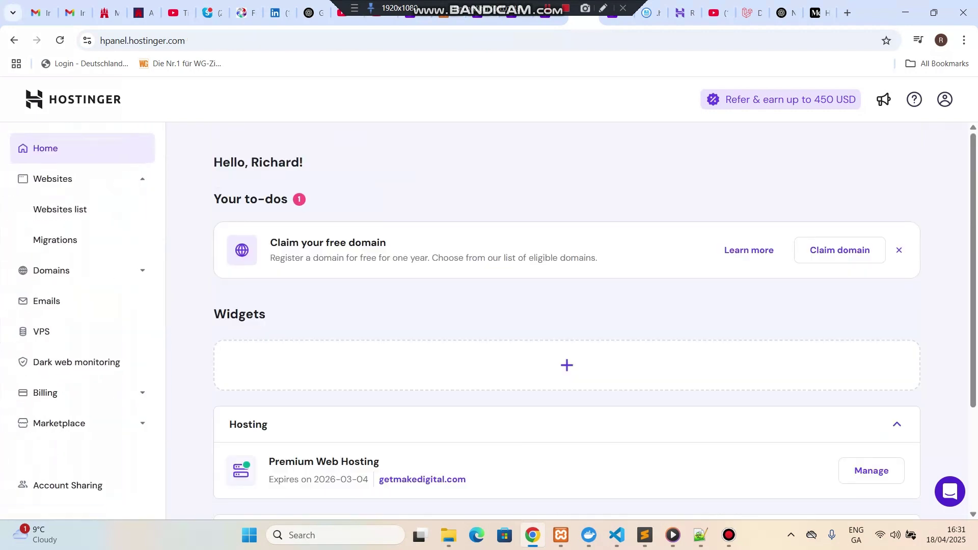
scroll(567, 311, down, 3)
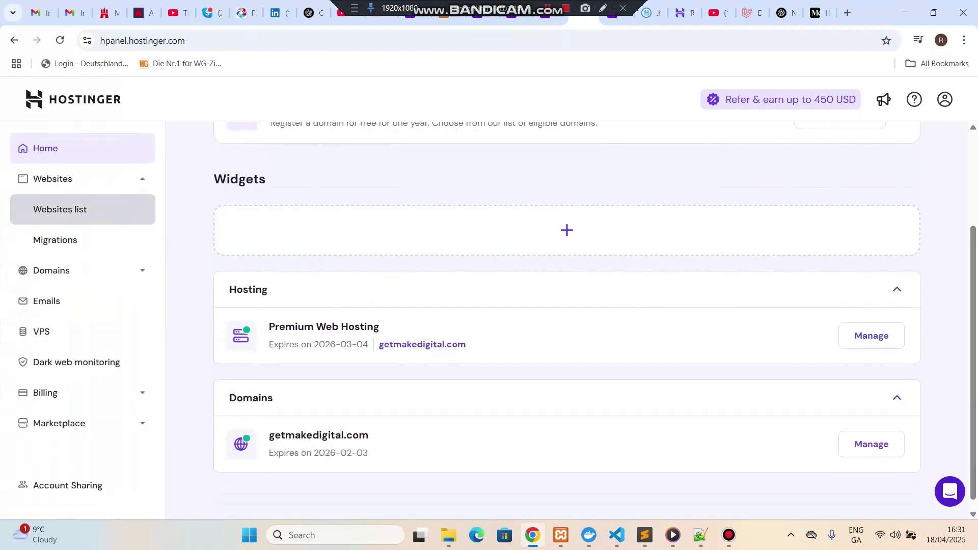
click(60, 210)
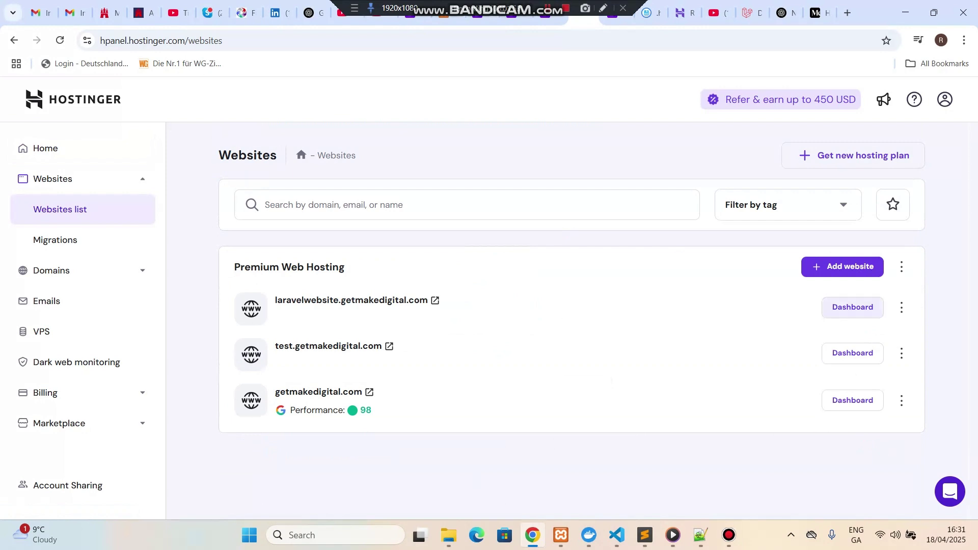
click(853, 307)
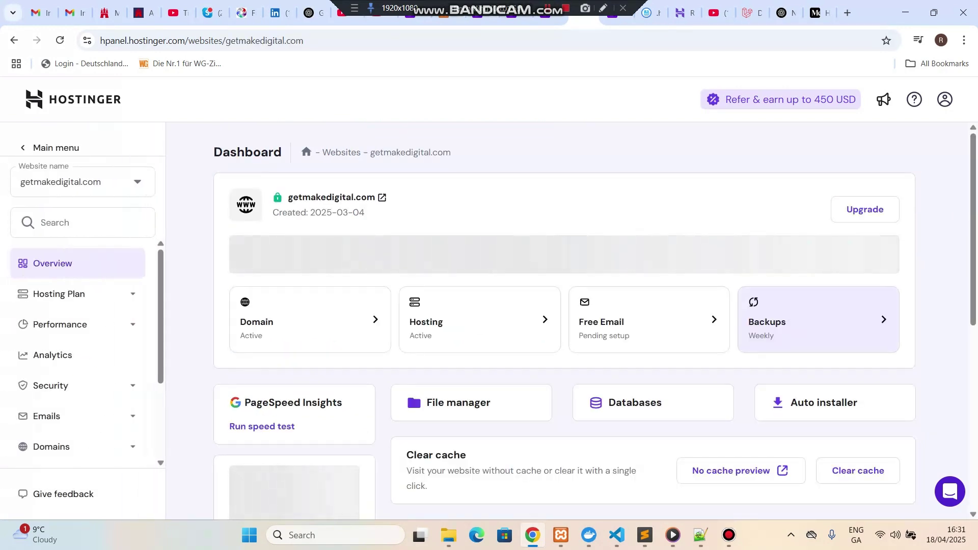
scroll(815, 316, down, 5)
scroll(595, 311, up, 4)
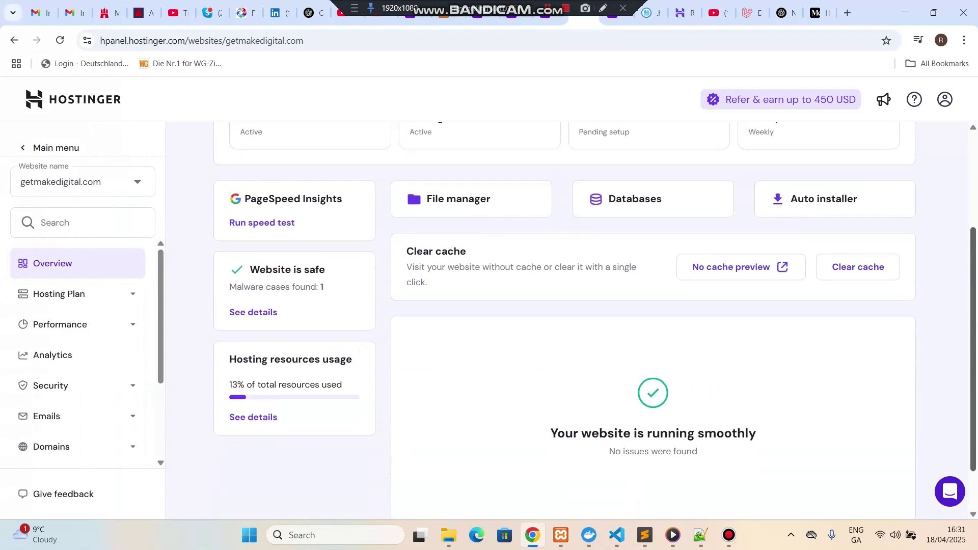
scroll(595, 321, down, 2)
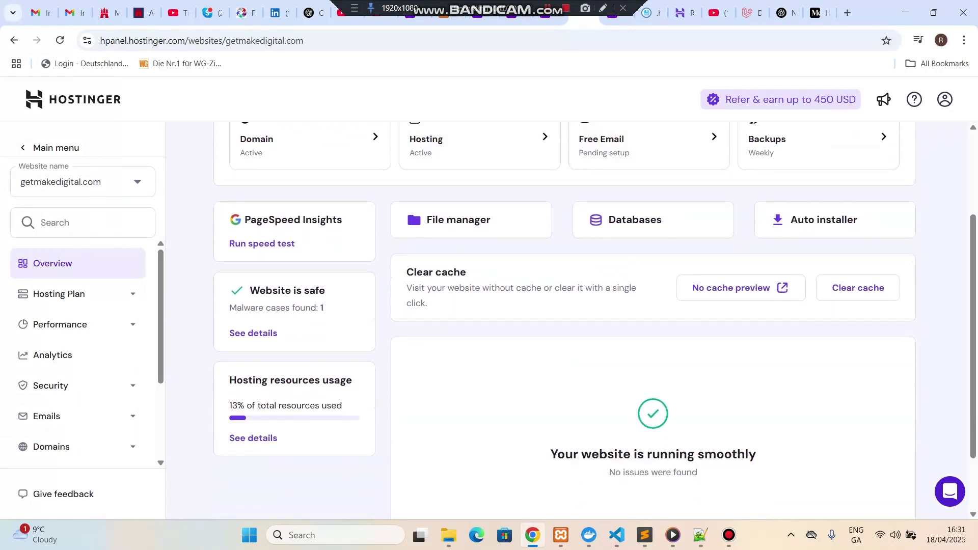
Step: Browse File Manager into public_html/laravelwebsite, see only default.php, then switch back to hPanel
click(458, 220)
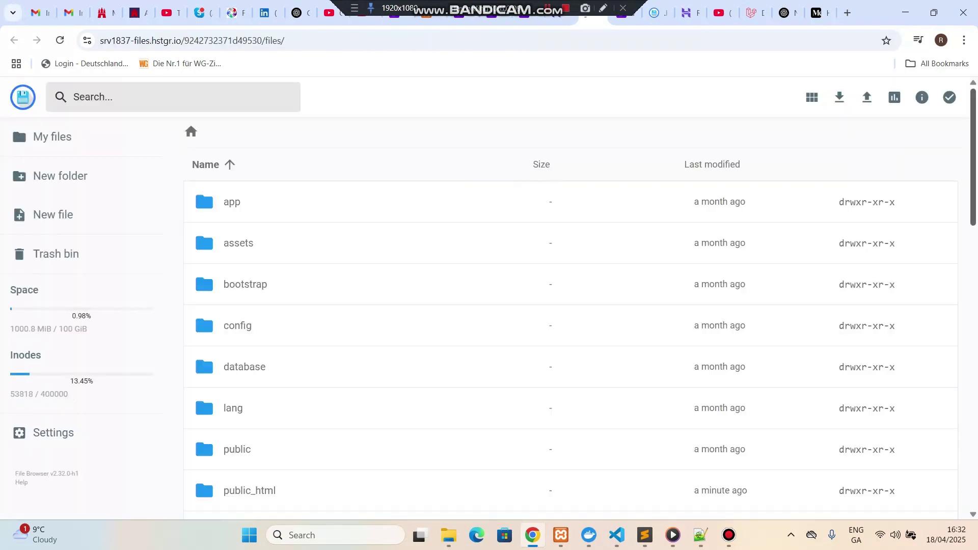
scroll(203, 186, down, 8)
scroll(203, 186, up, 4)
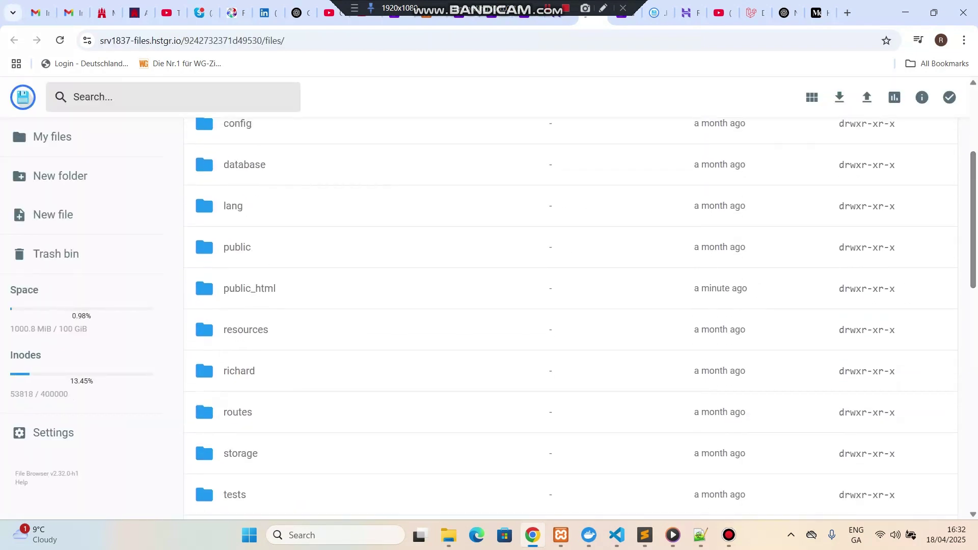
double_click(249, 289)
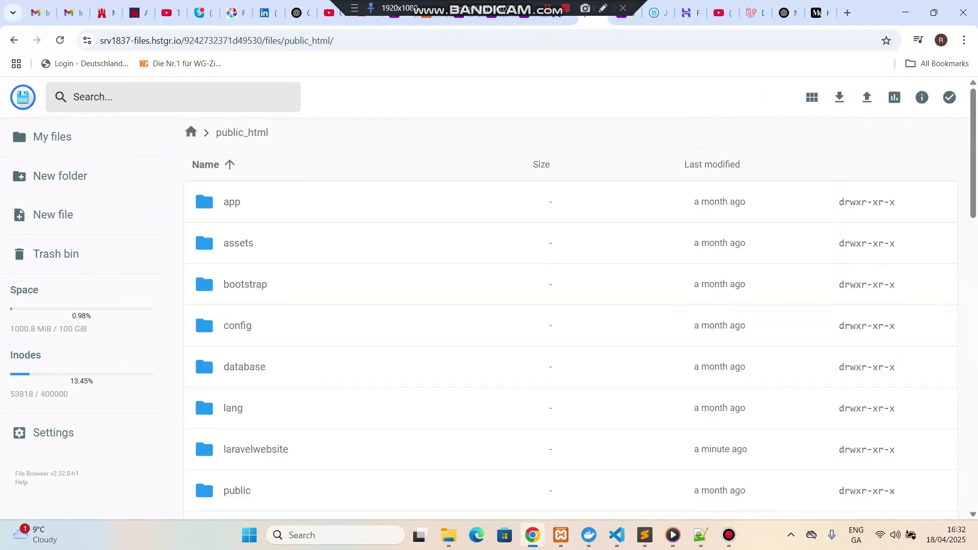
scroll(571, 305, down, 4)
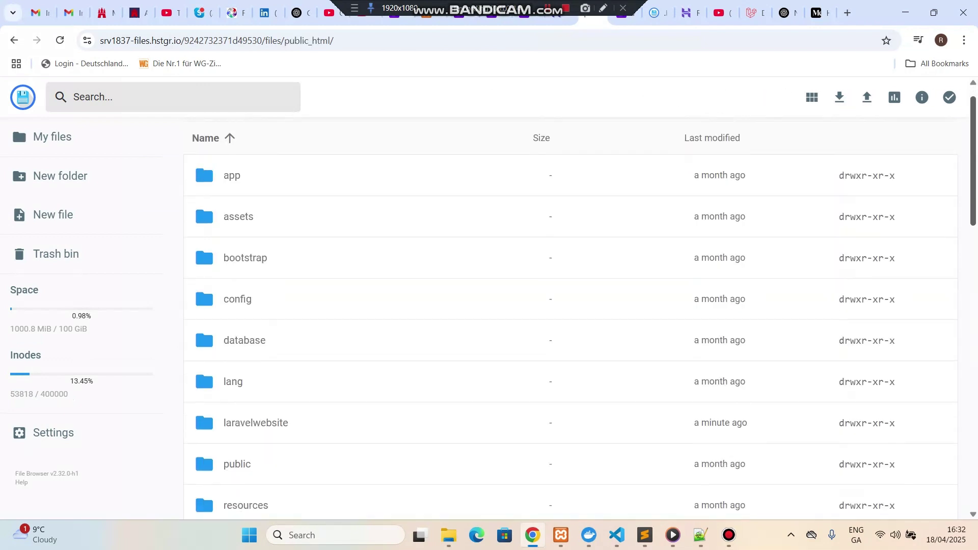
double_click(256, 234)
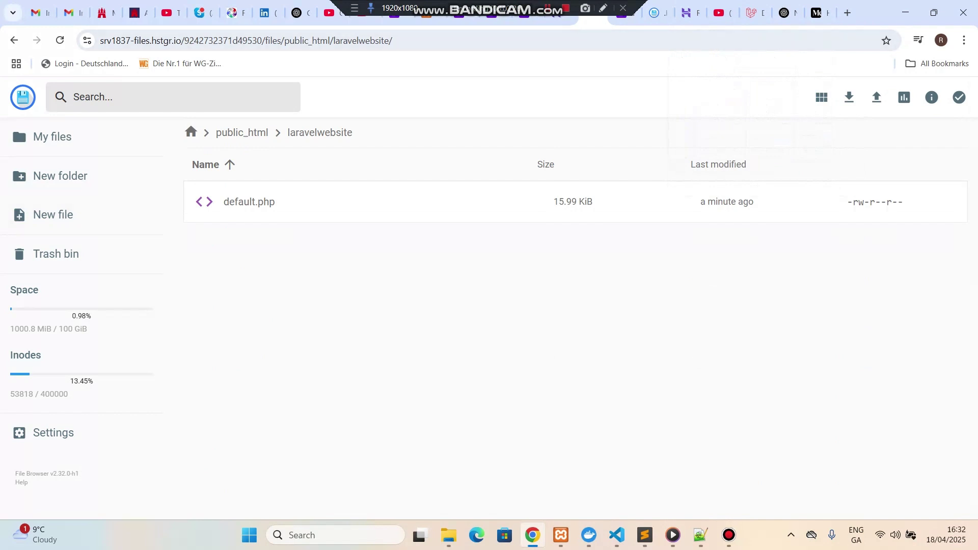
key(ctrl+shift+Tab)
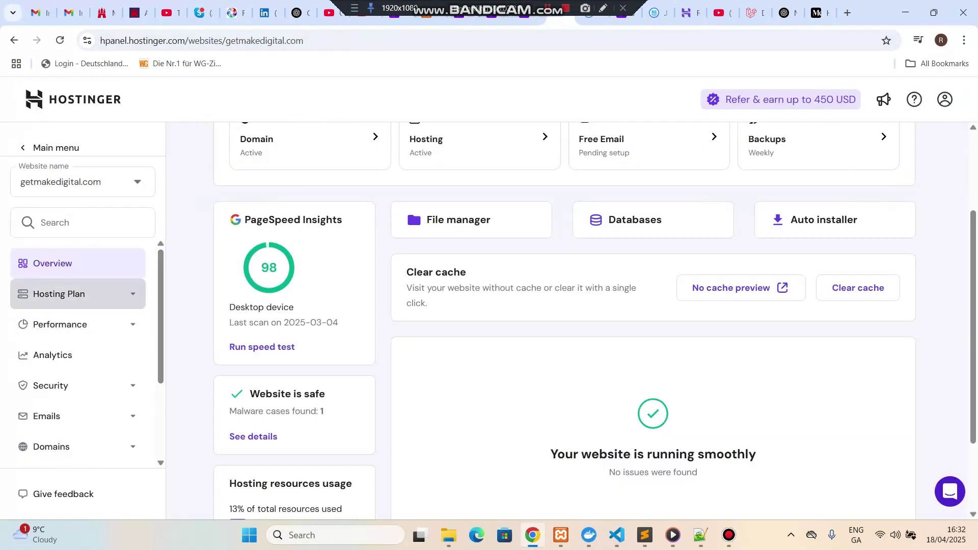
Step: Visit laravelwebsite.getmakedigital.com from the Websites list, close its preview, and bring up the local project folder
click(56, 147)
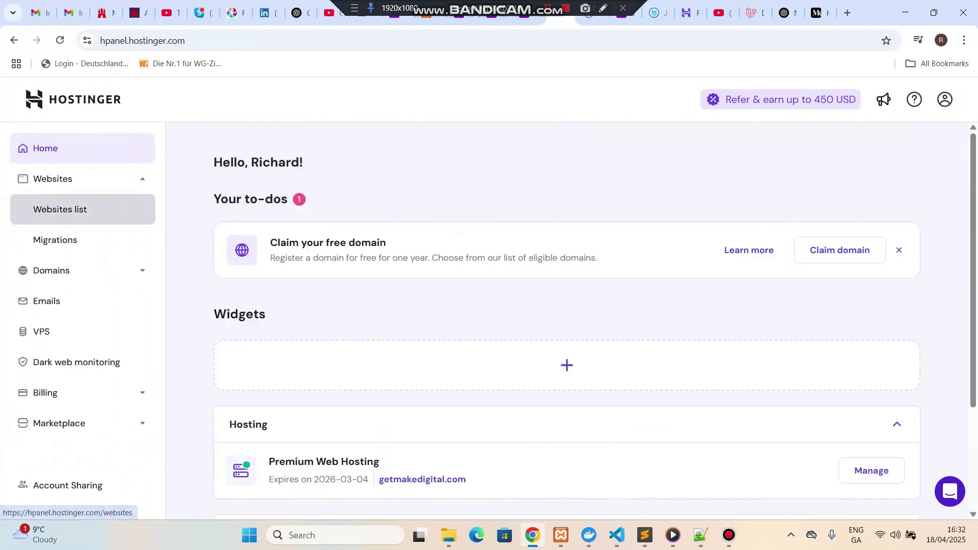
click(61, 210)
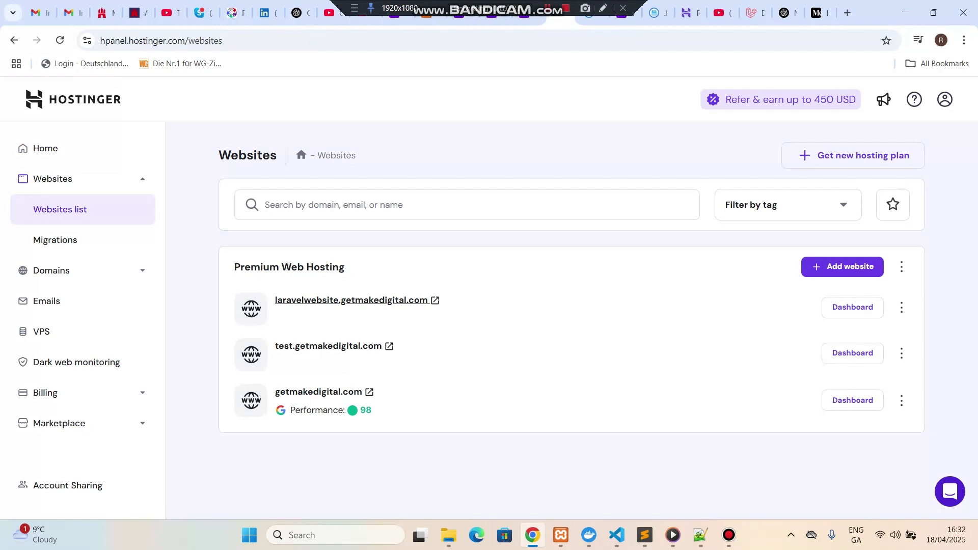
click(352, 300)
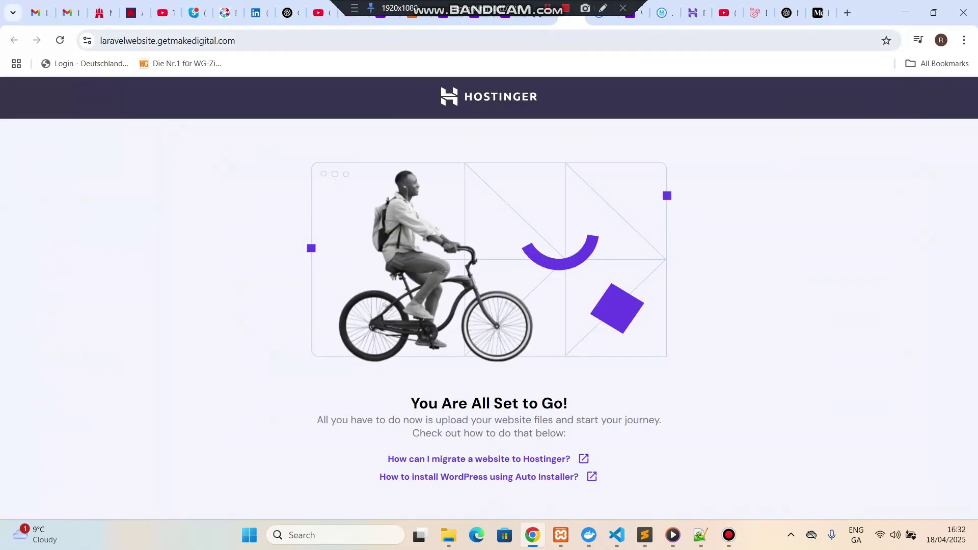
drag(570, 13, 603, 146)
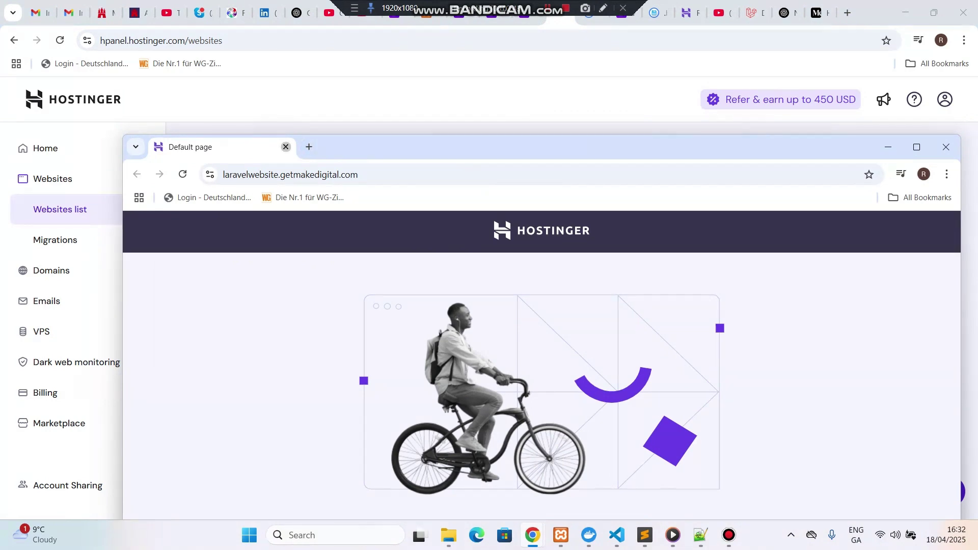
click(286, 147)
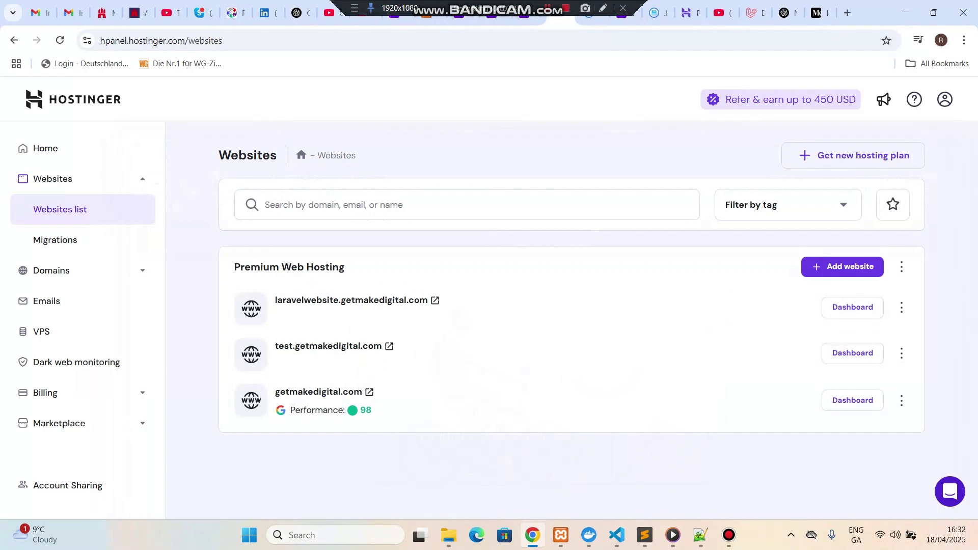
click(448, 536)
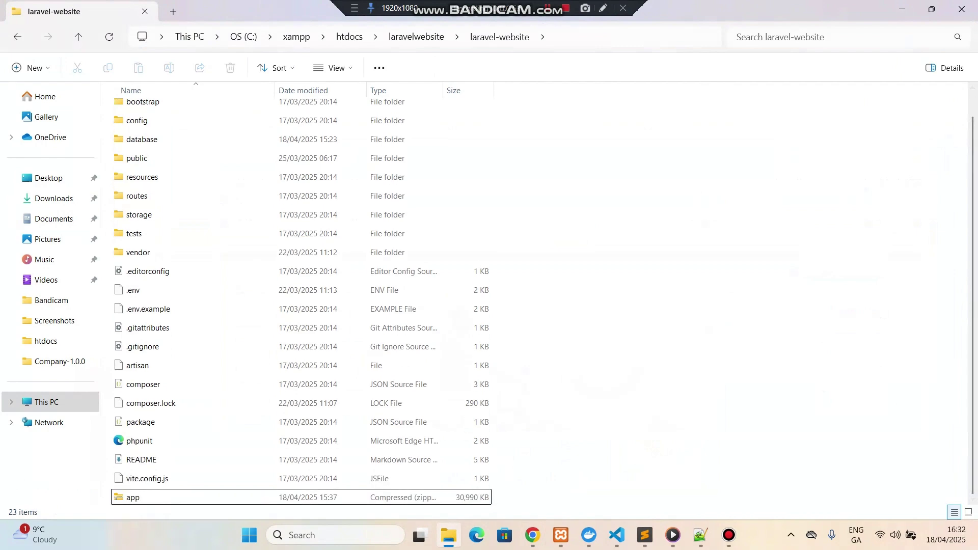
click(532, 535)
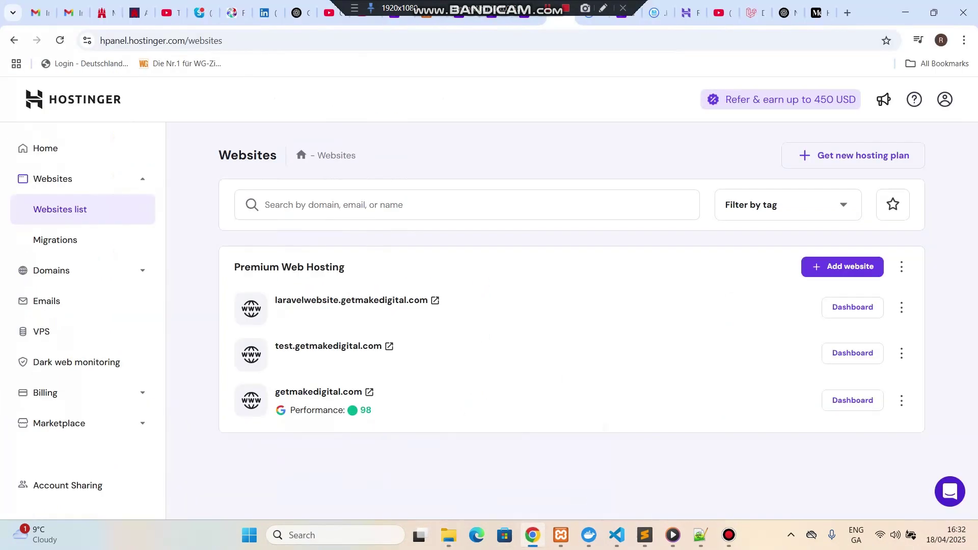
click(532, 535)
click(533, 535)
key(ctrl+Tab)
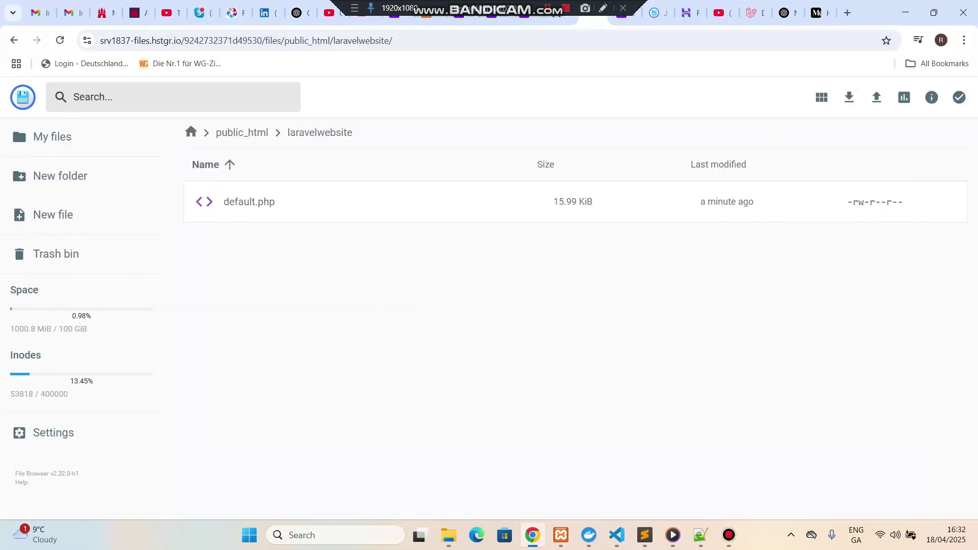
click(448, 536)
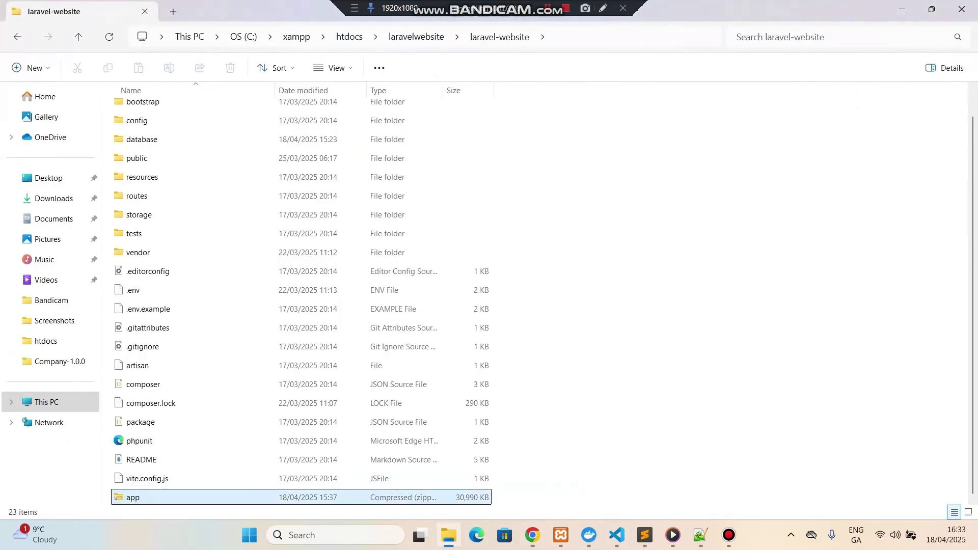
Step: Drag app.zip from File Explorer into the laravelwebsite folder to upload it
click(133, 497)
drag(133, 498, 516, 350)
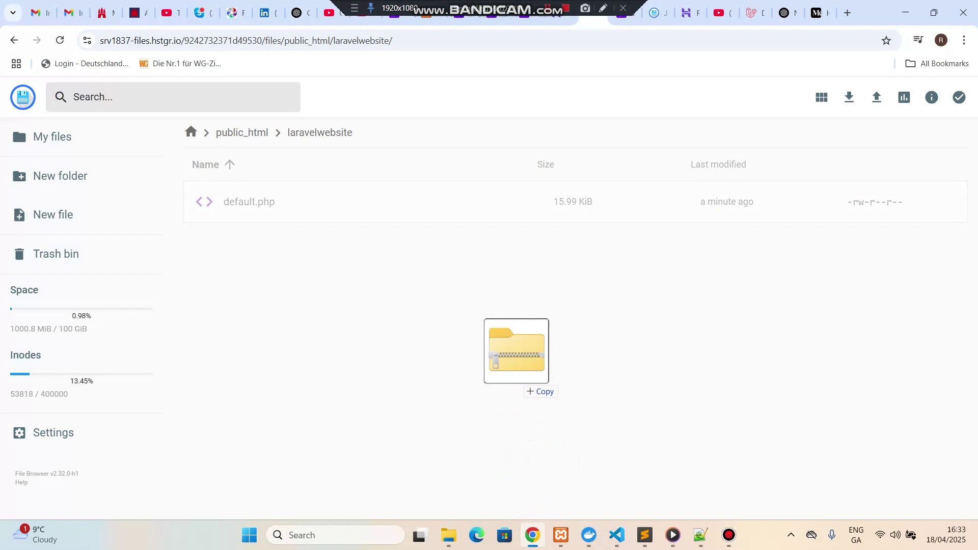
drag(516, 351, 516, 350)
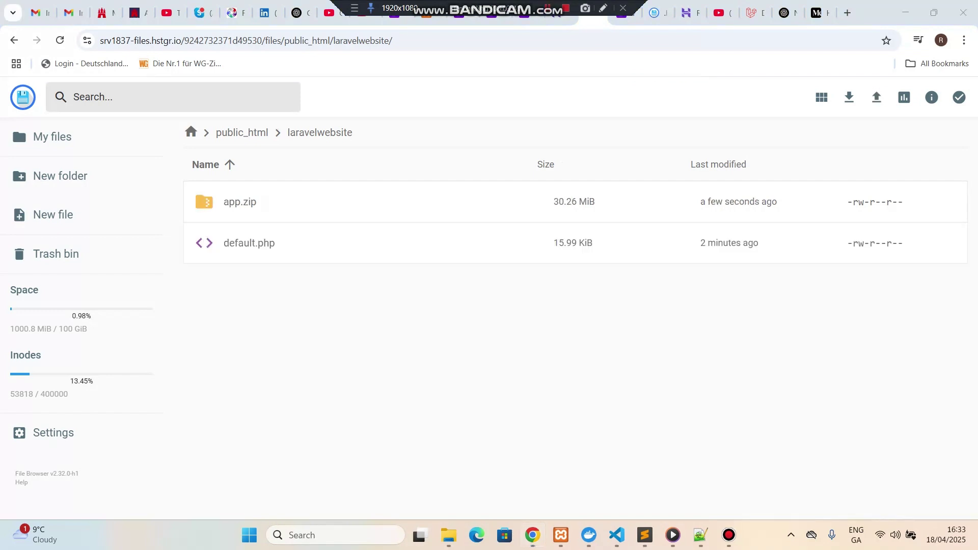
Step: Delete the default.php placeholder file from the laravelwebsite folder
click(252, 243)
right_click(252, 242)
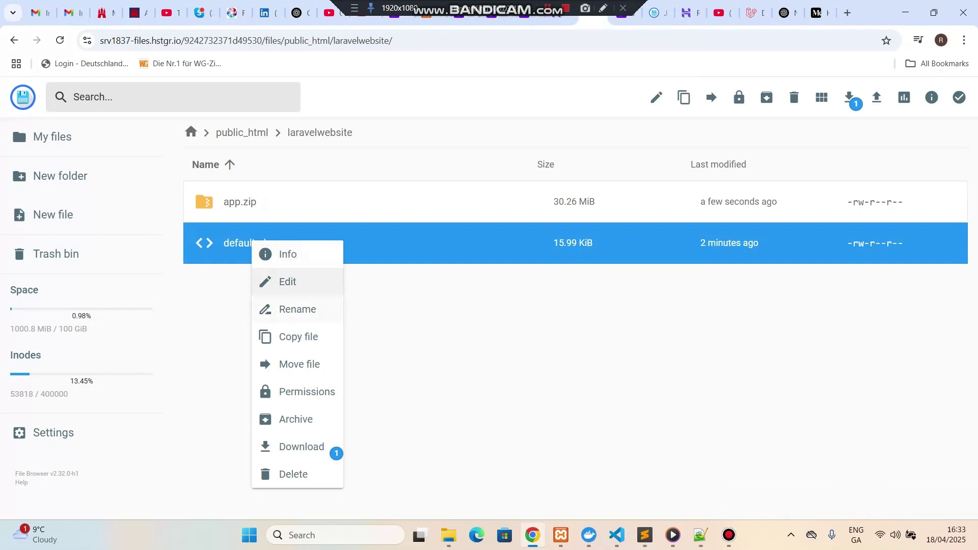
click(293, 474)
click(578, 325)
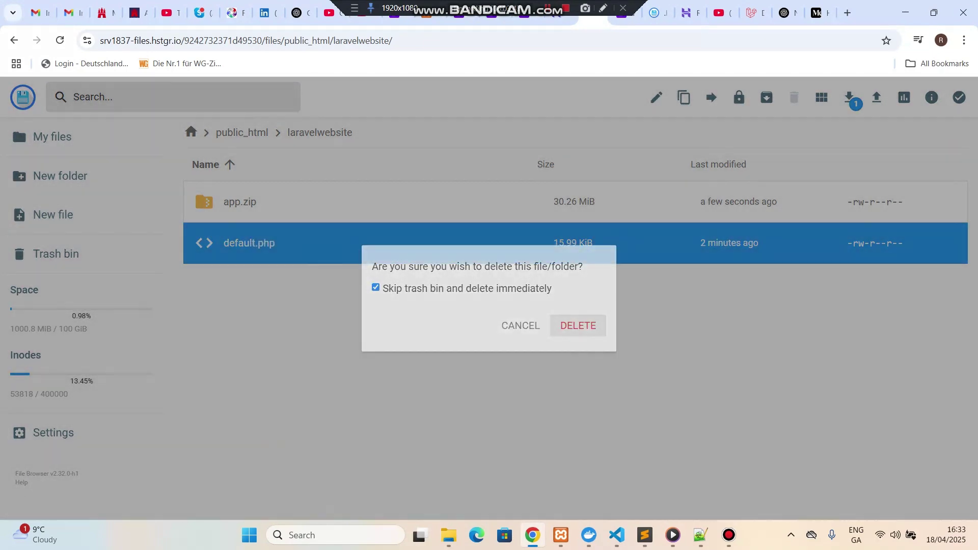
click(237, 208)
Step: Start extracting app.zip and choose the laravelwebsite folder as the destination
right_click(236, 209)
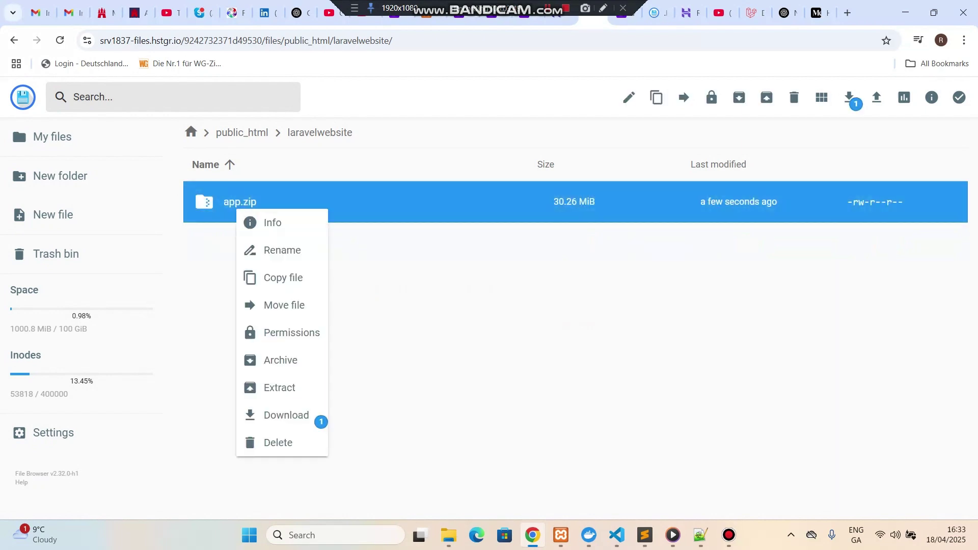
click(279, 387)
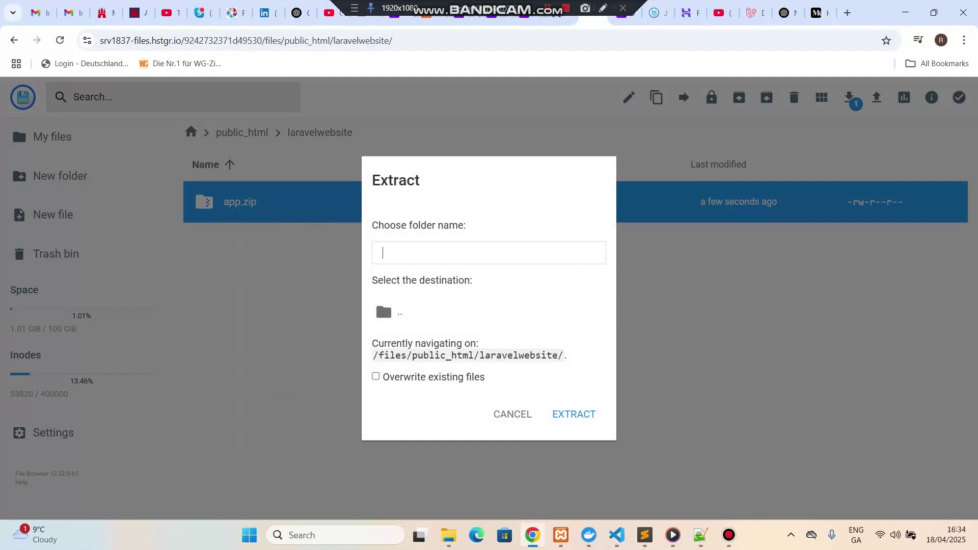
click(383, 300)
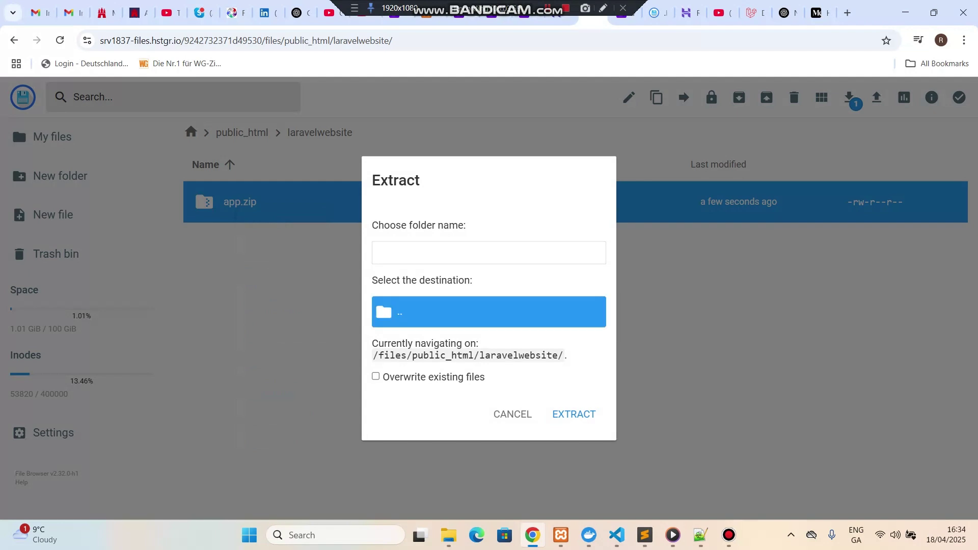
double_click(383, 299)
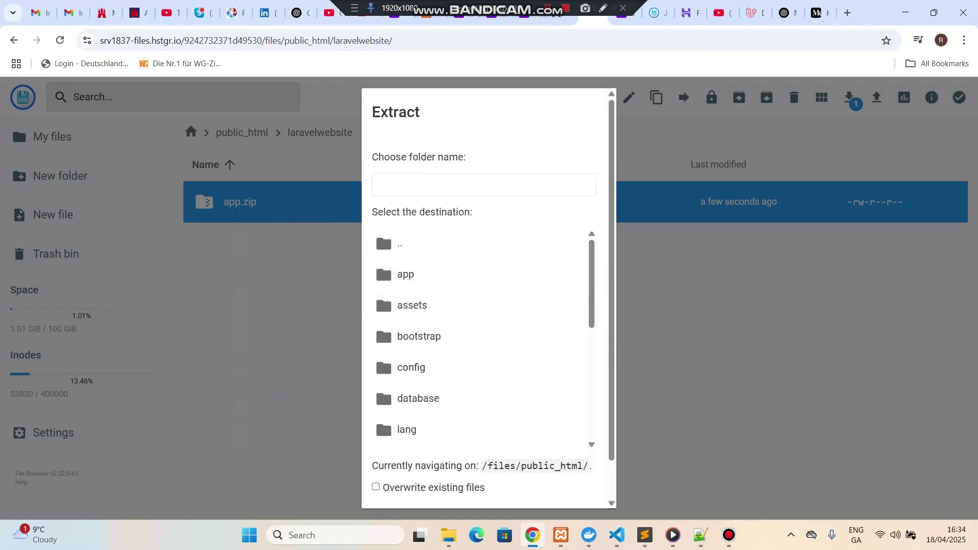
scroll(382, 321, down, 5)
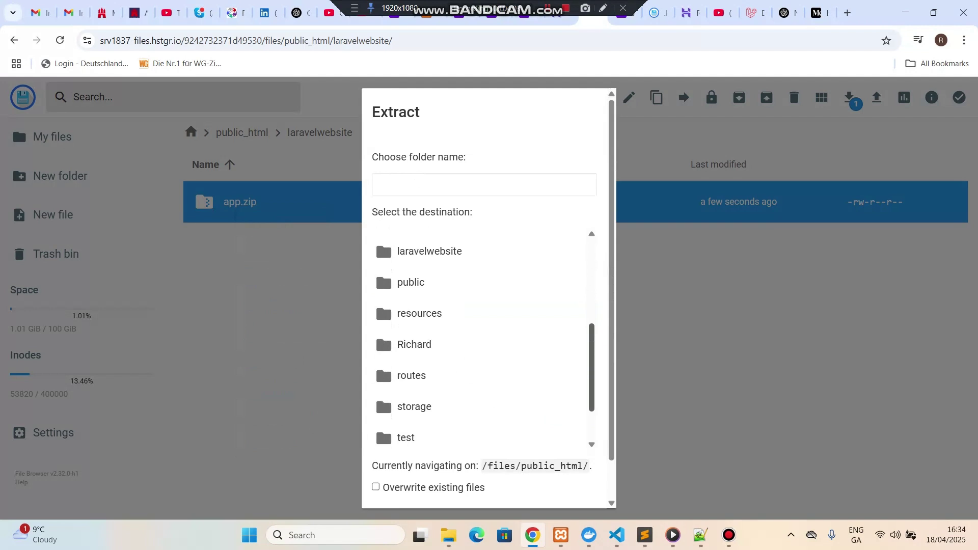
scroll(382, 357, up, 1)
click(385, 309)
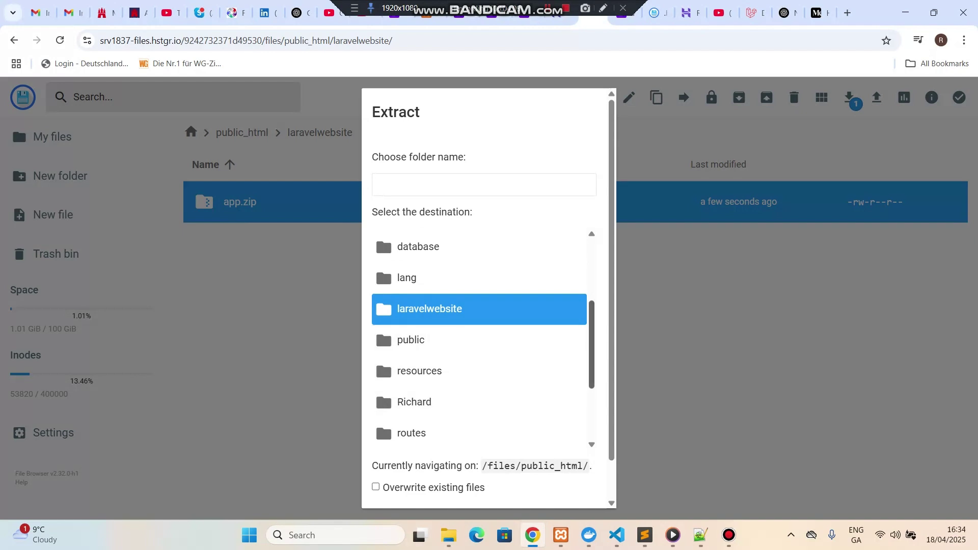
scroll(382, 357, down, 3)
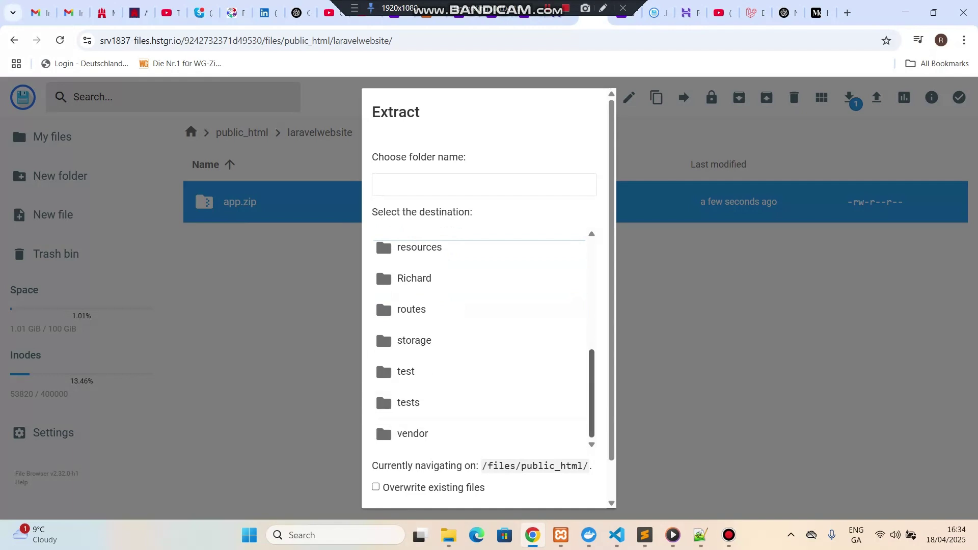
scroll(479, 339, up, 1)
scroll(479, 339, down, 1)
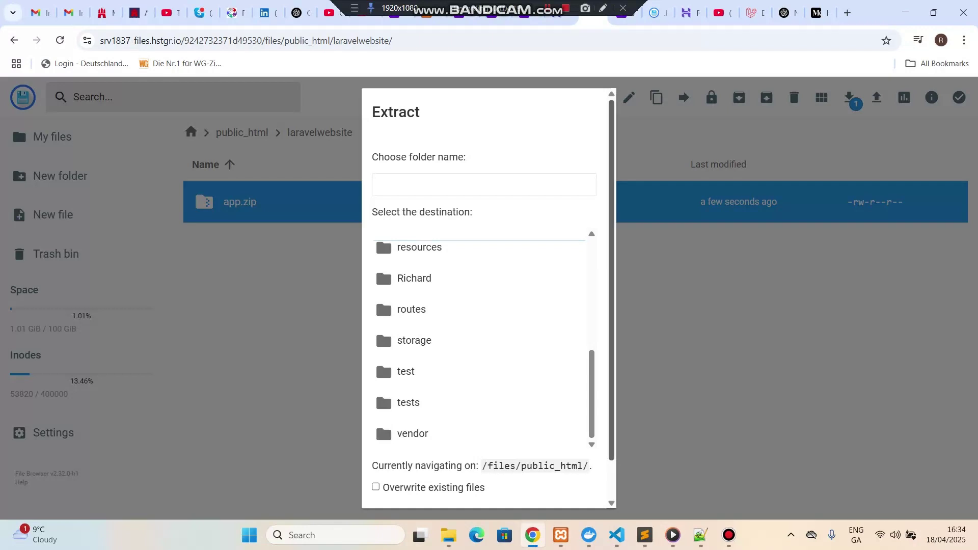
scroll(382, 388, down, 1)
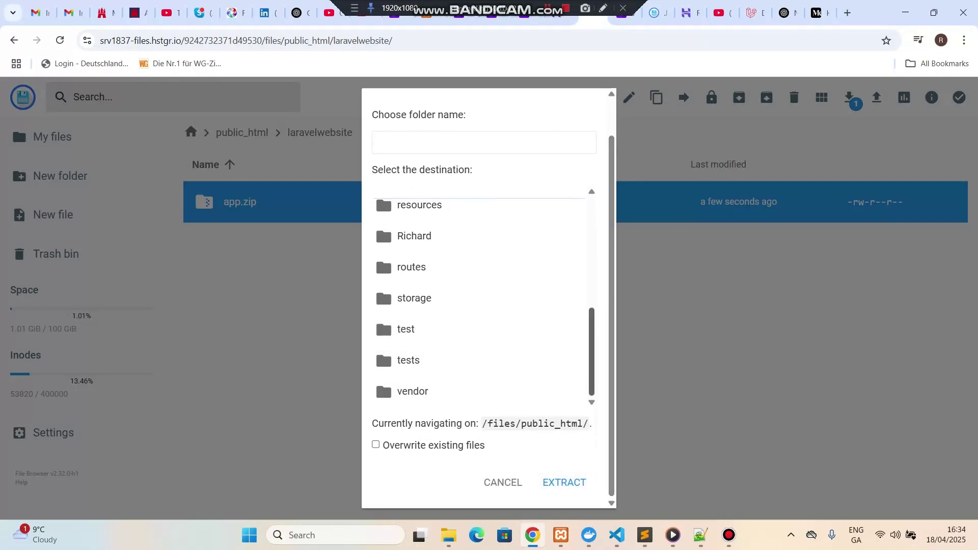
scroll(382, 314, up, 2)
scroll(382, 268, up, 3)
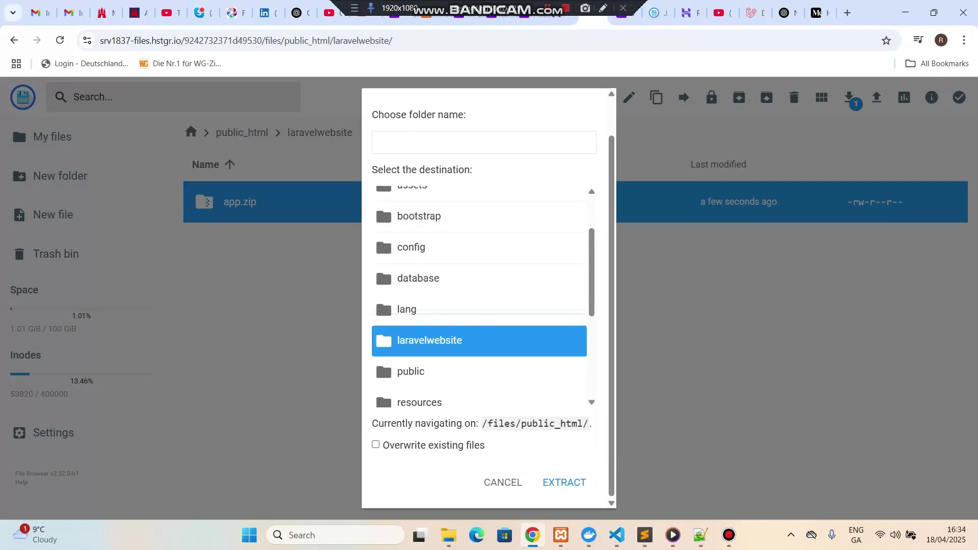
Step: Name the extraction folder 'laravelwebsite' and extract the archive
text(laravelwebsite)
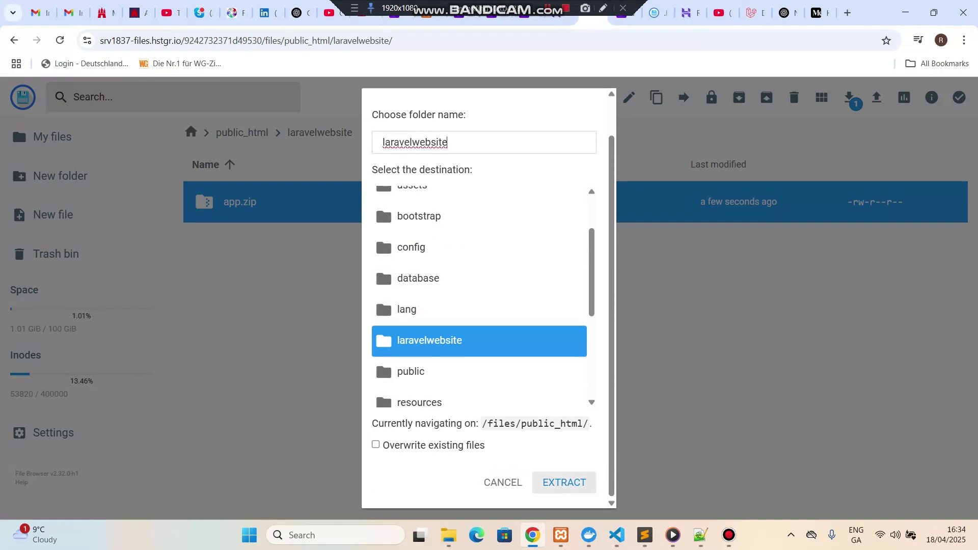
click(564, 482)
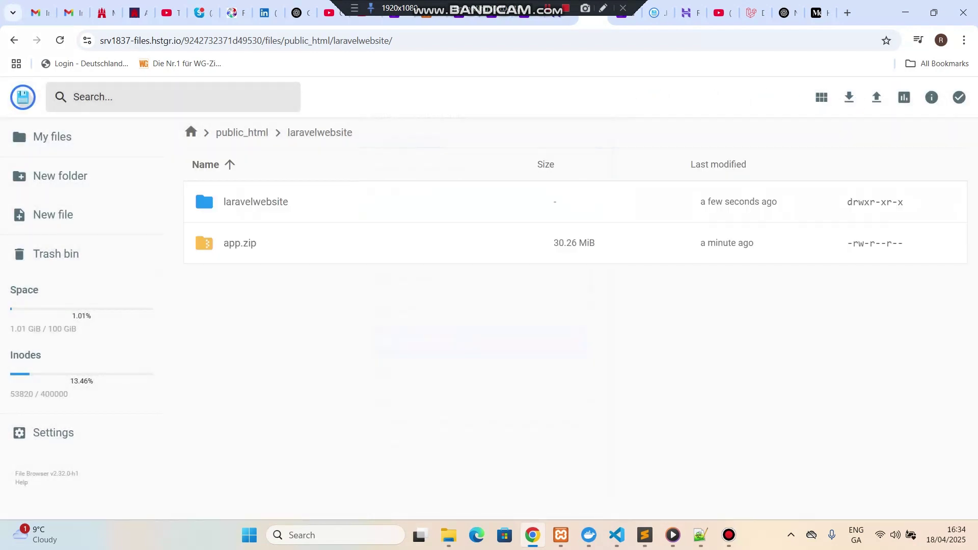
Step: Open the extracted laravelwebsite folder and select all its project files for moving
double_click(203, 187)
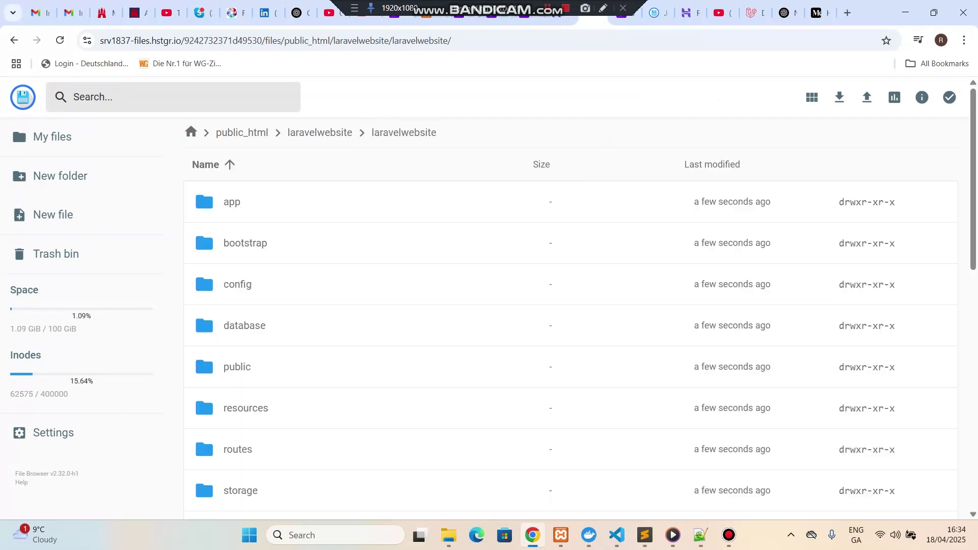
click(203, 186)
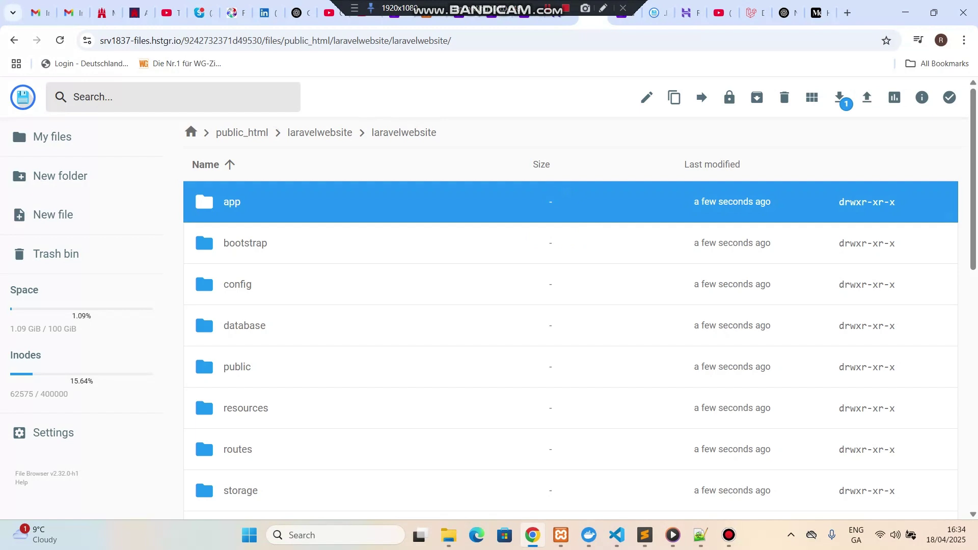
key(ctrl+a)
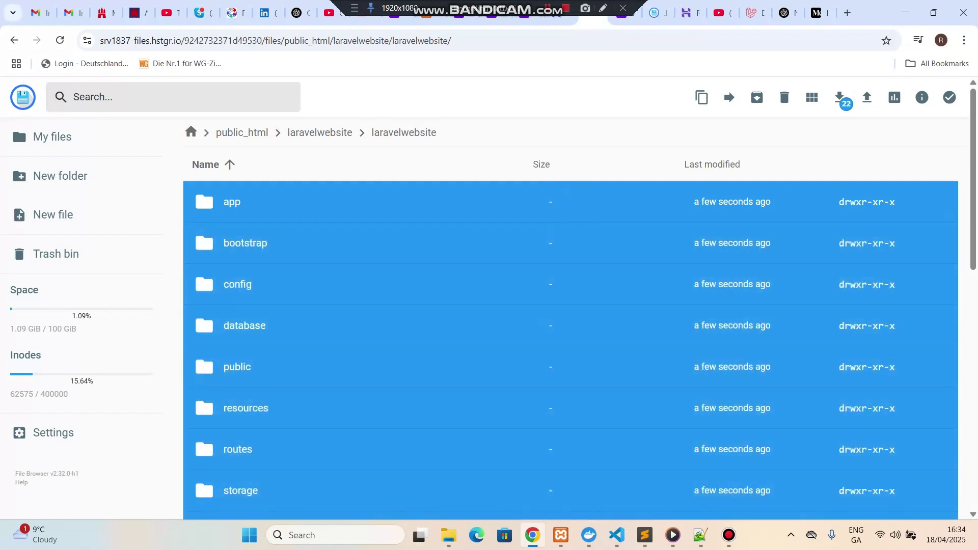
right_click(594, 277)
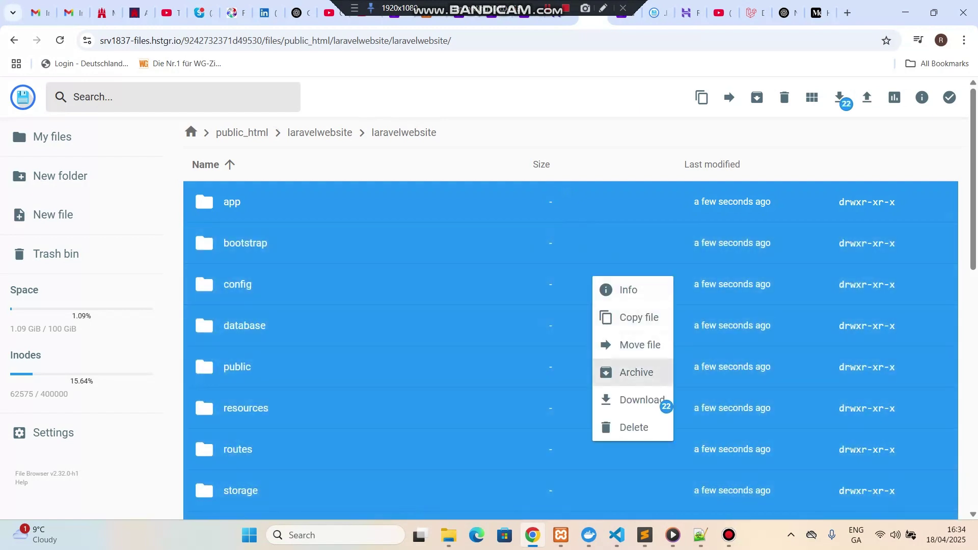
click(638, 345)
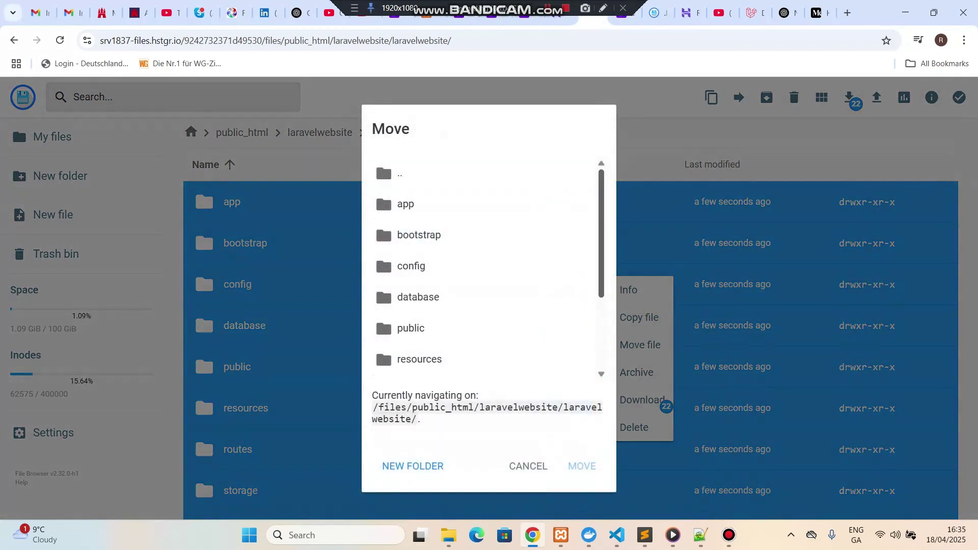
Step: Move the selected files up into the public_html/laravelwebsite subdomain folder
scroll(382, 240, down, 3)
scroll(382, 161, up, 3)
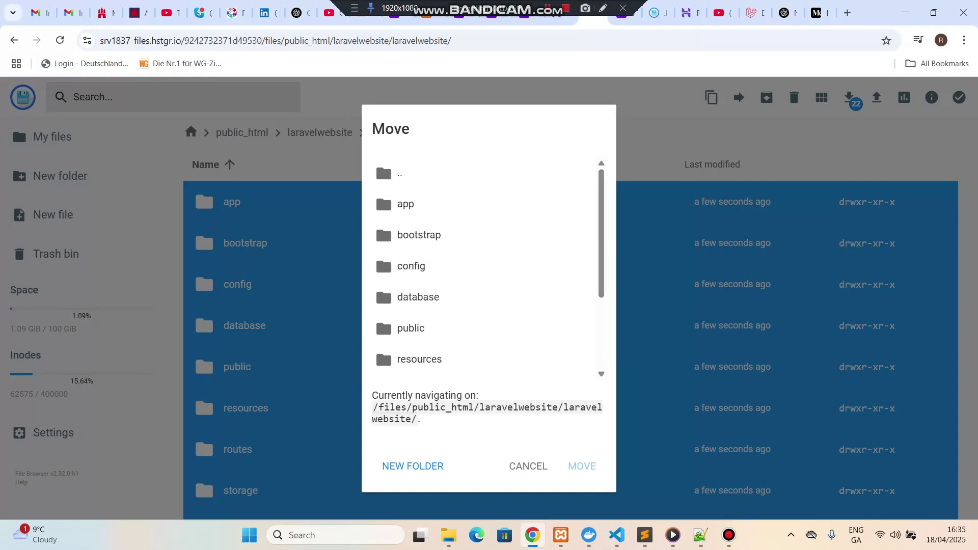
double_click(383, 162)
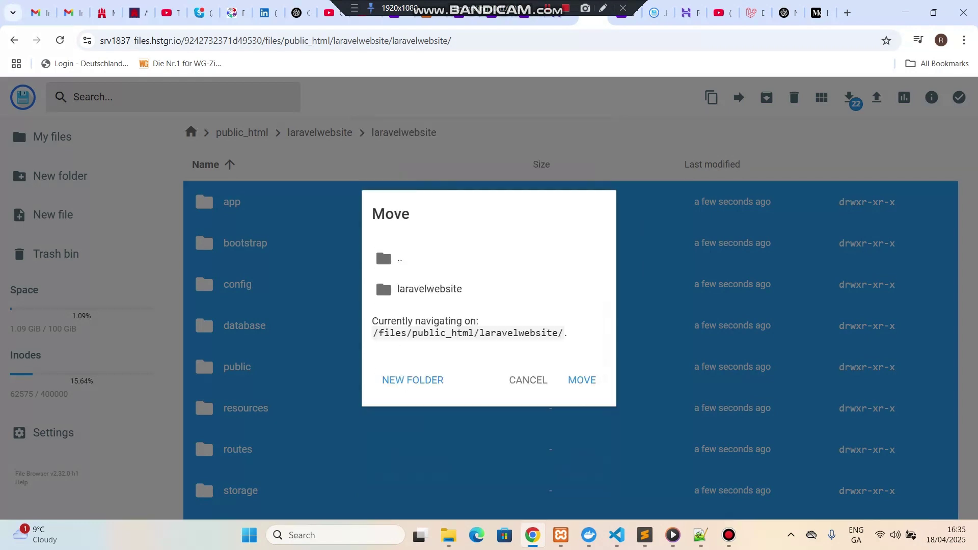
click(408, 289)
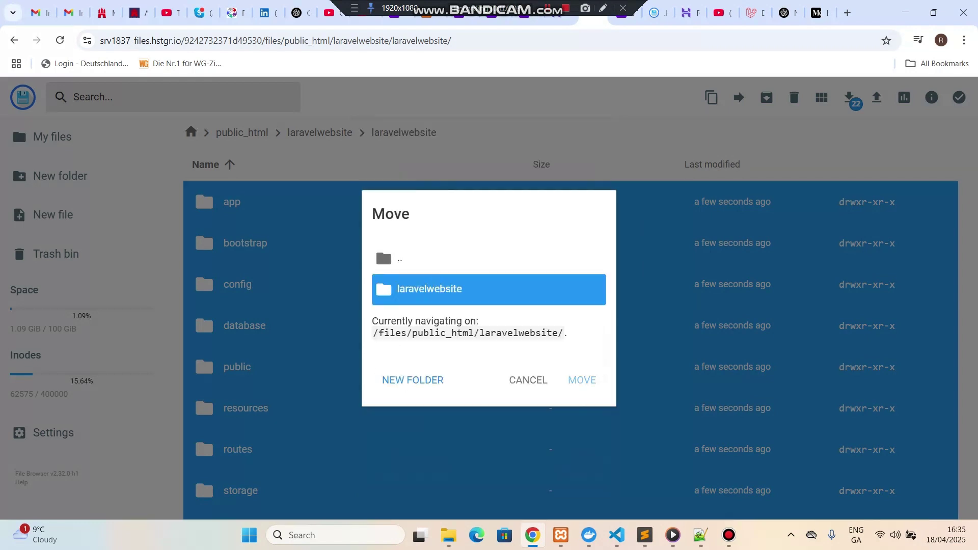
click(400, 267)
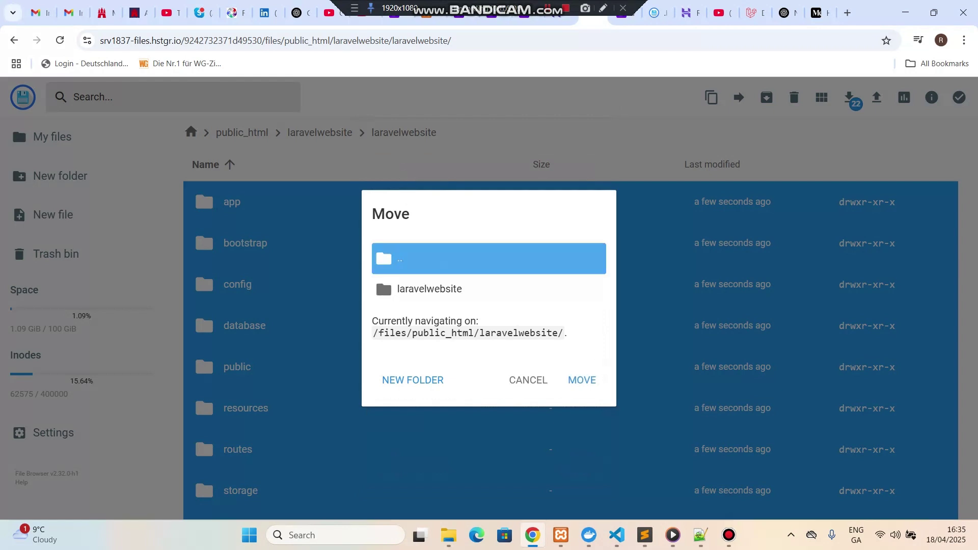
double_click(400, 267)
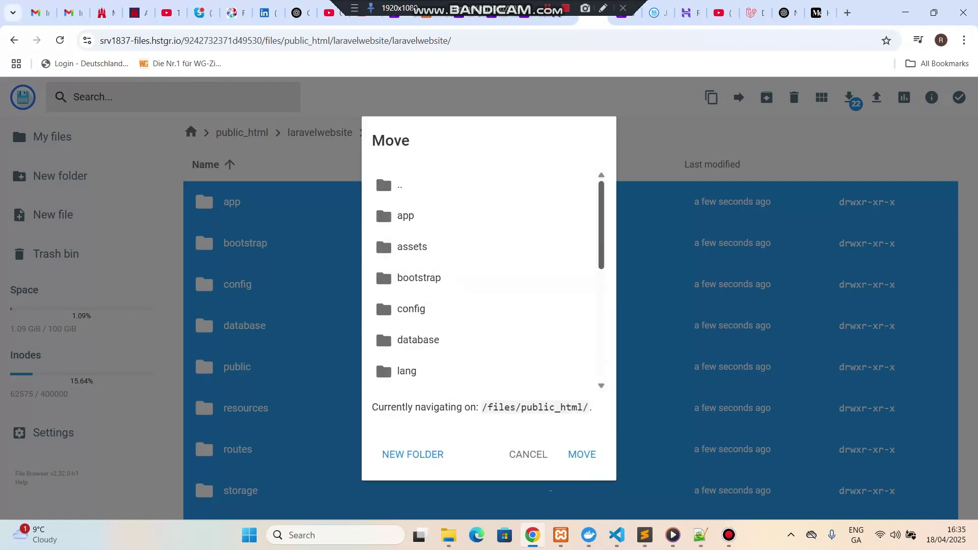
scroll(486, 280, down, 5)
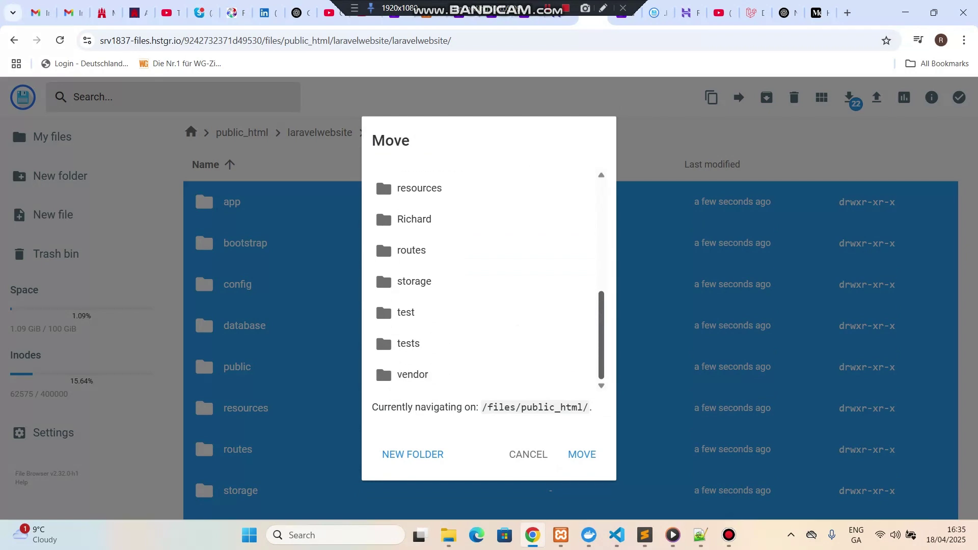
scroll(484, 344, up, 5)
scroll(484, 345, down, 1)
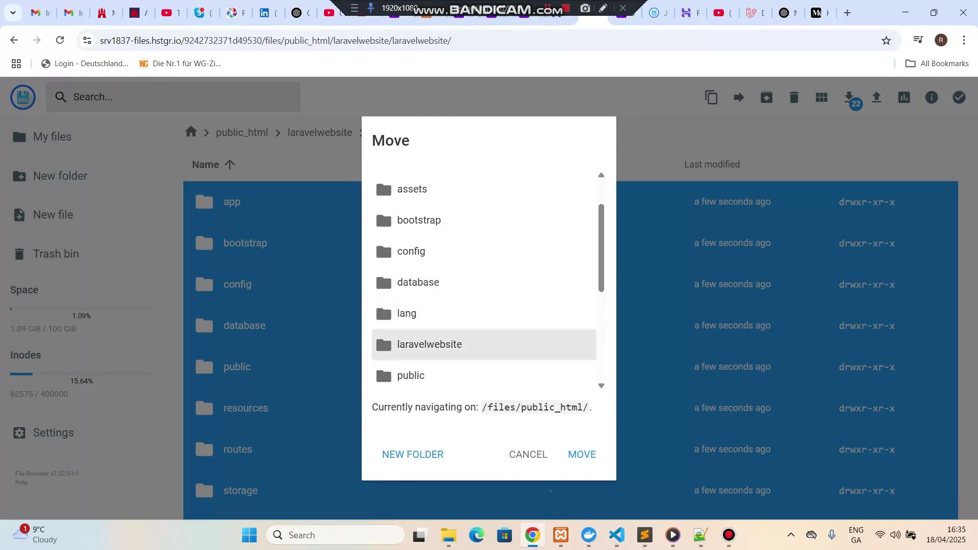
click(484, 344)
click(582, 454)
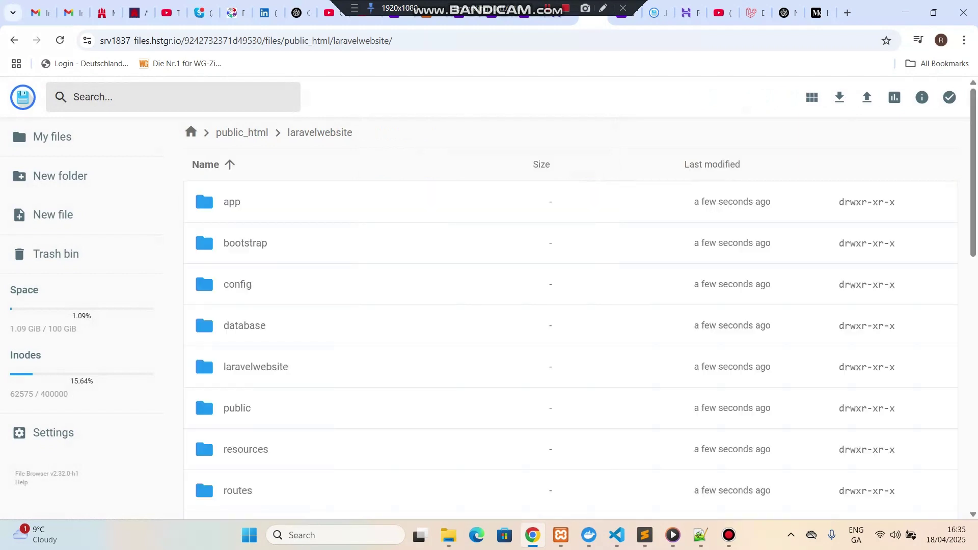
Step: Bring up the context menu for the leftover empty inner laravelwebsite folder
right_click(244, 367)
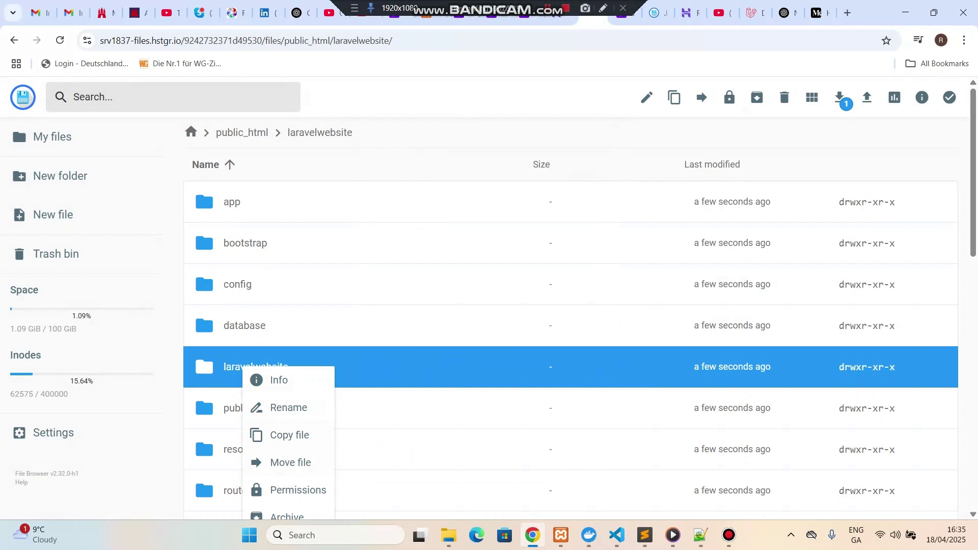
scroll(571, 331, down, 8)
scroll(570, 318, up, 5)
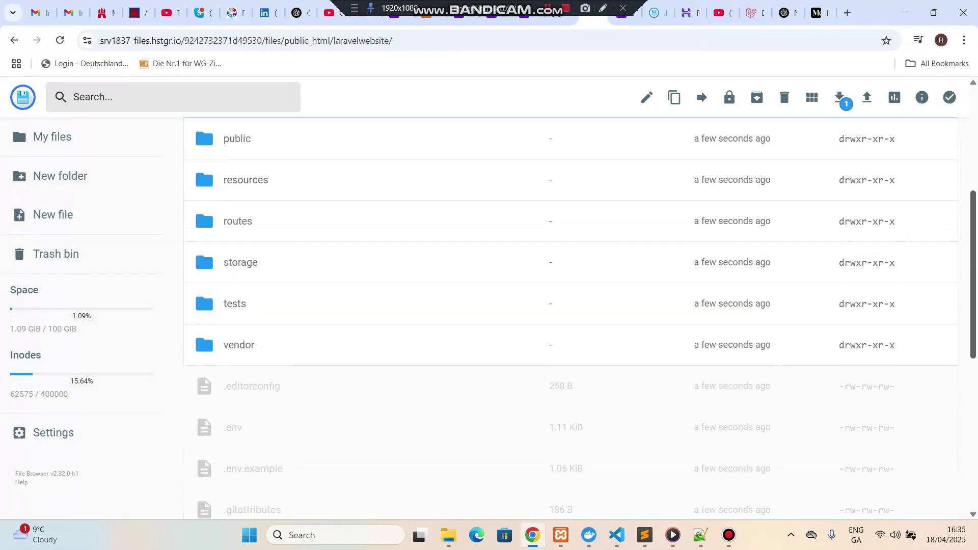
right_click(522, 215)
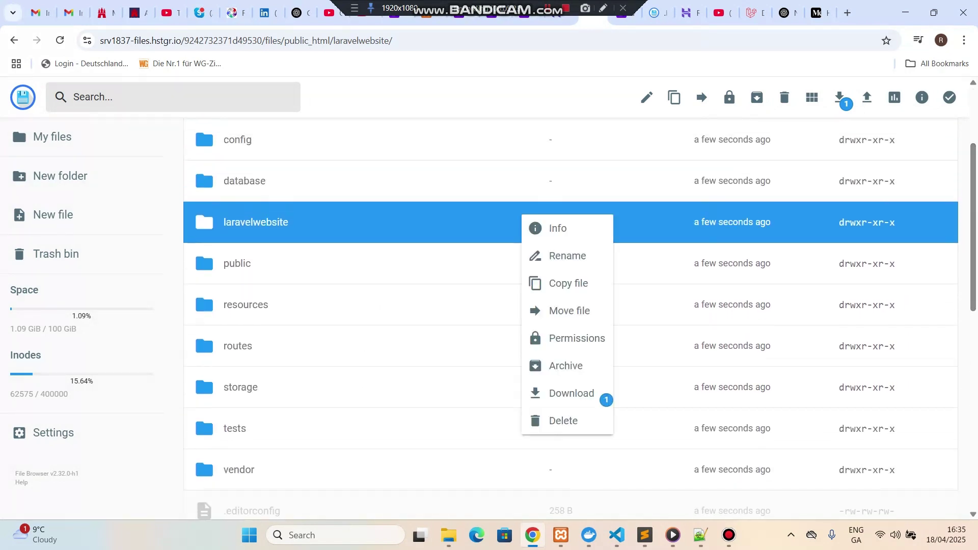